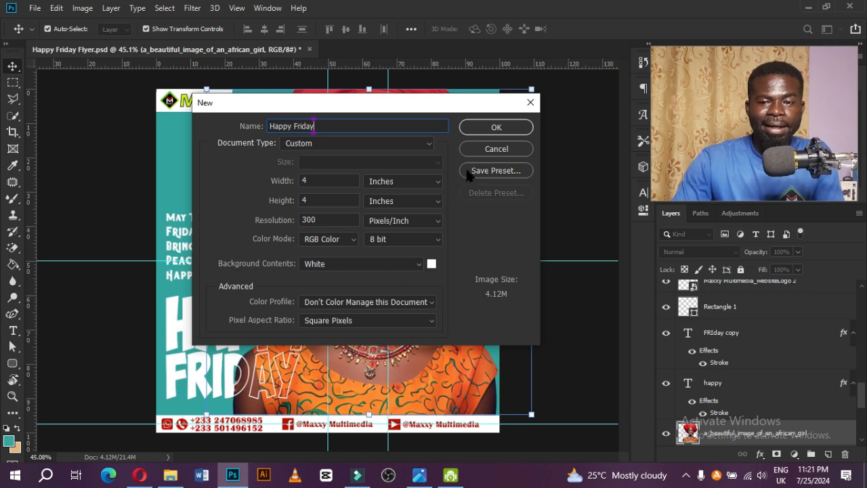
Create the 4 × 4 inch, 300 pixels/inch Happy Friday document and add horizontal and vertical guides through the canvas centre
click(495, 130)
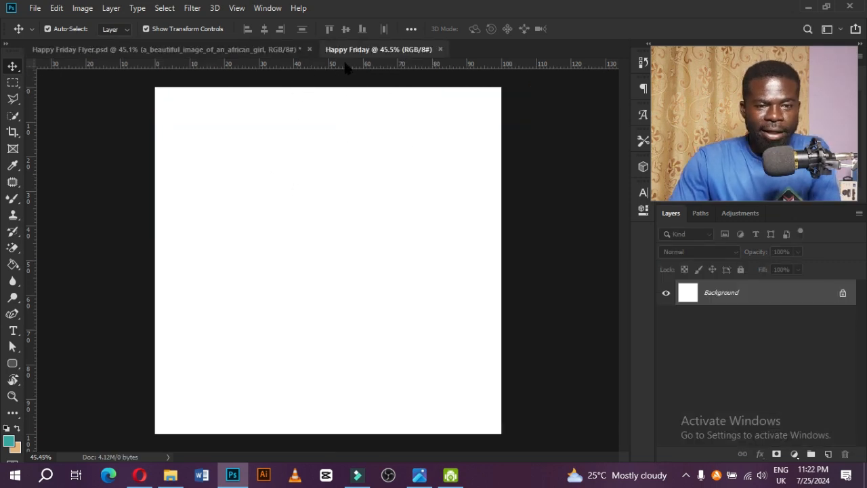
drag(344, 65, 318, 260)
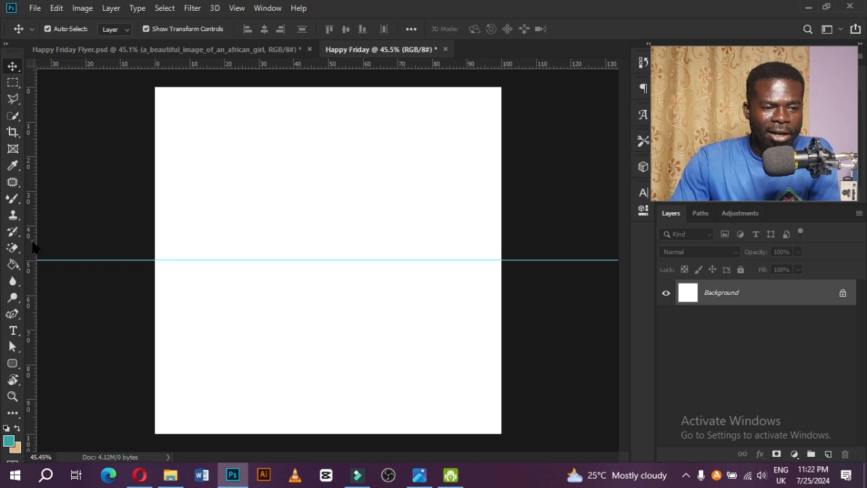
drag(32, 248, 333, 234)
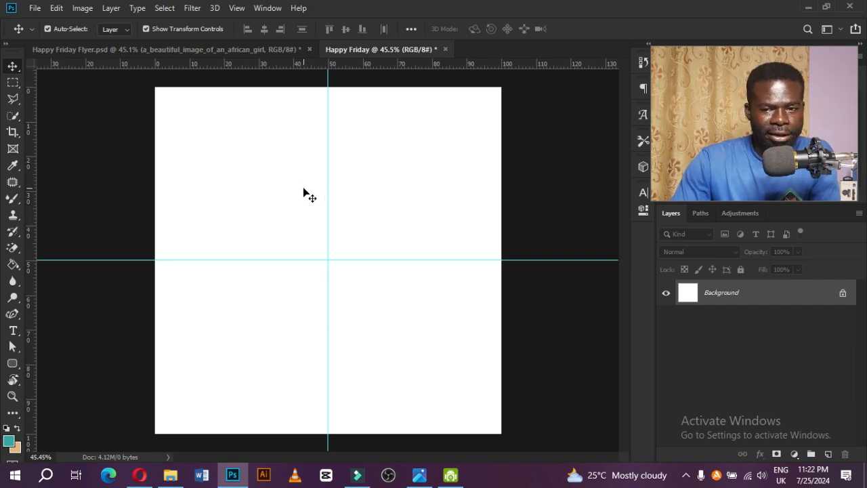
Place the a_beautiful_image_of_an_african_girl picture from the Downloads folder into the Happy Friday document, filling the canvas
key(ctrl+Tab)
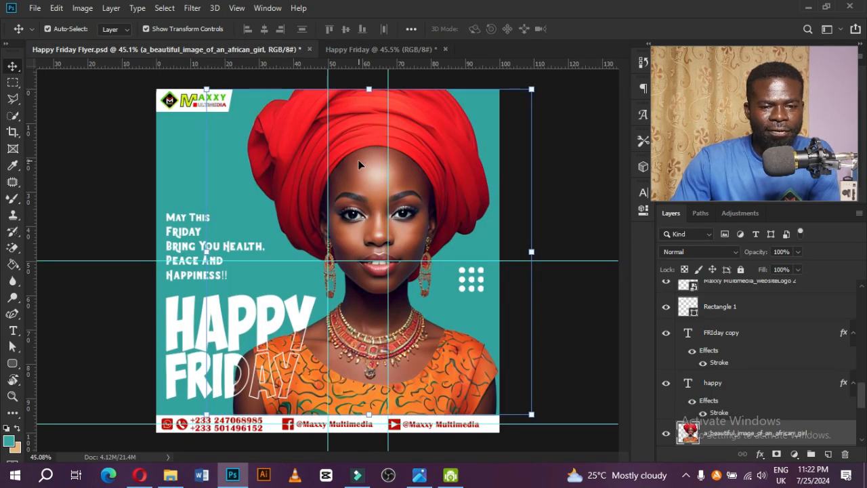
click(170, 474)
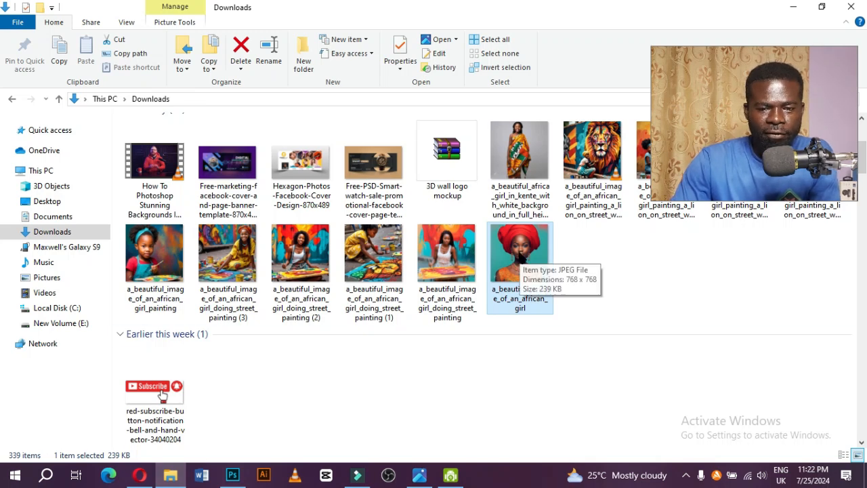
scroll(168, 398, up, 1)
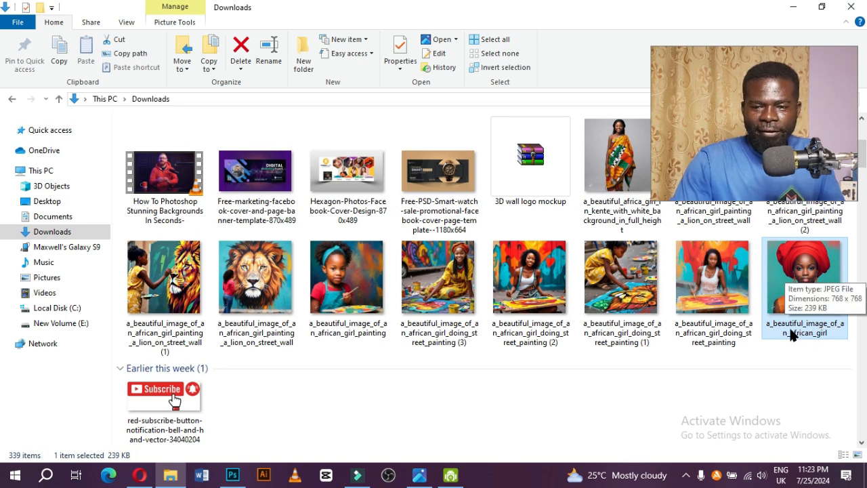
drag(802, 272, 287, 436)
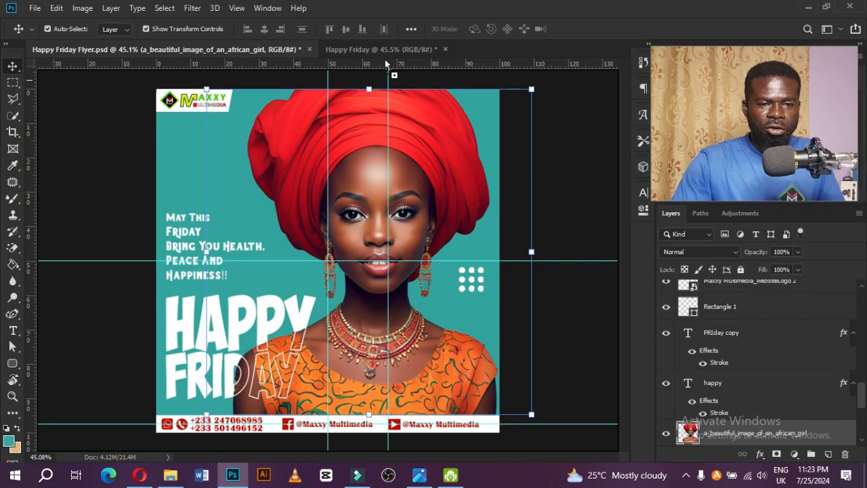
drag(386, 60, 324, 226)
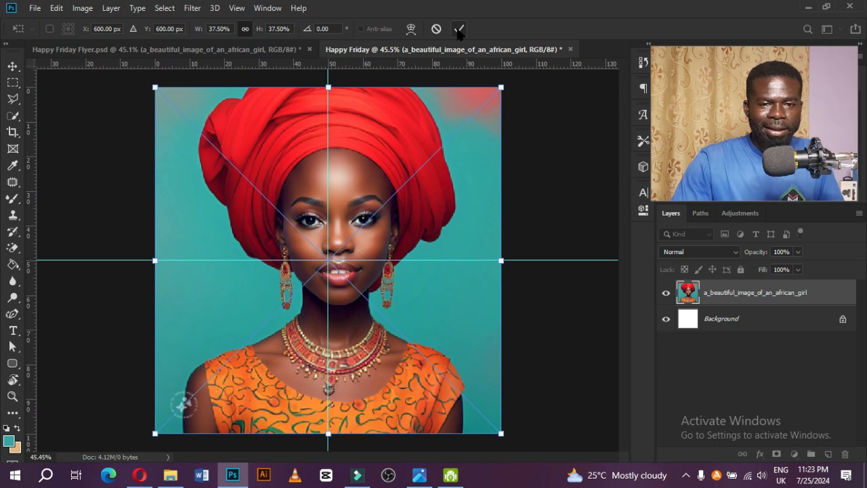
click(459, 30)
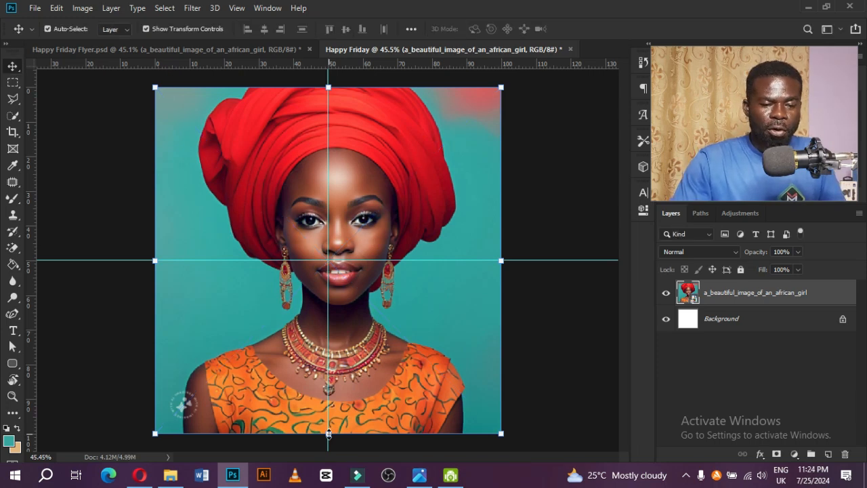
Reduce the photo's height from its lower edge, leaving a white strip about 7 mm high along the canvas bottom, and deselect it
drag(327, 434, 322, 410)
click(460, 28)
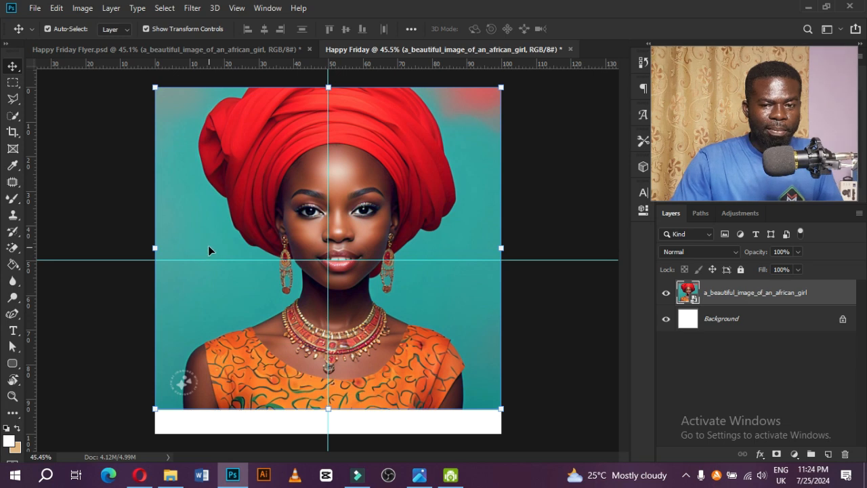
click(206, 248)
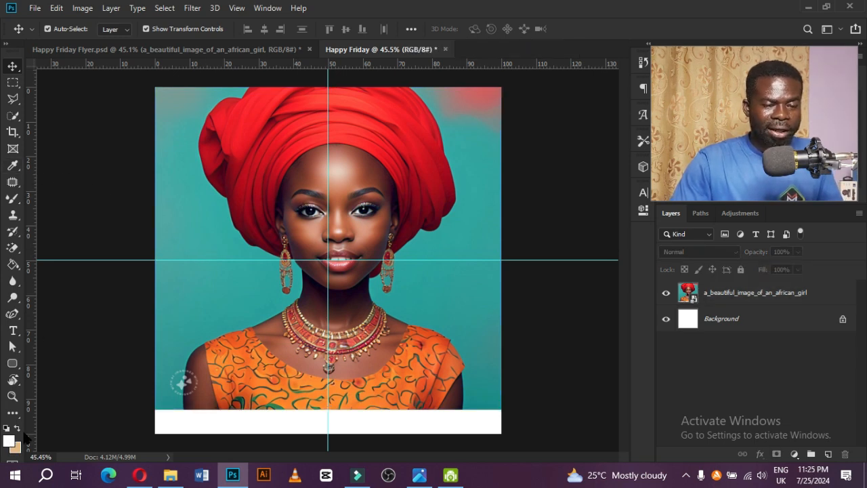
Sample the photo's teal background as the foreground colour and rasterize the photo layer
click(12, 164)
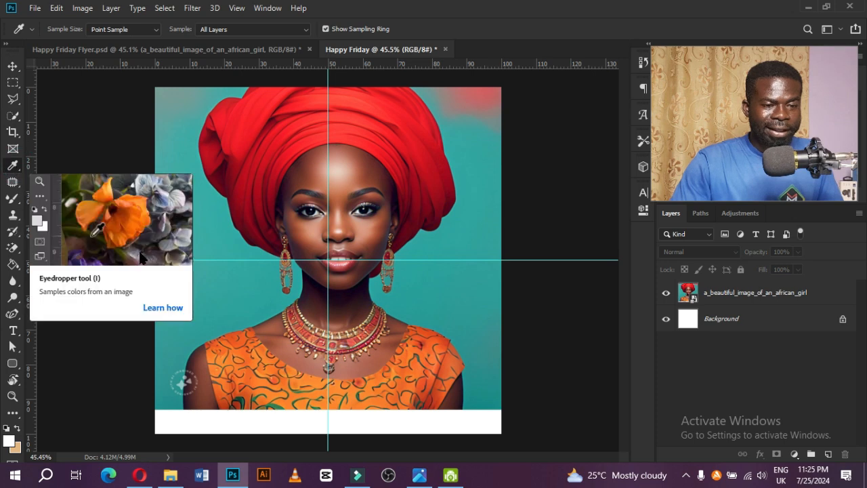
click(218, 243)
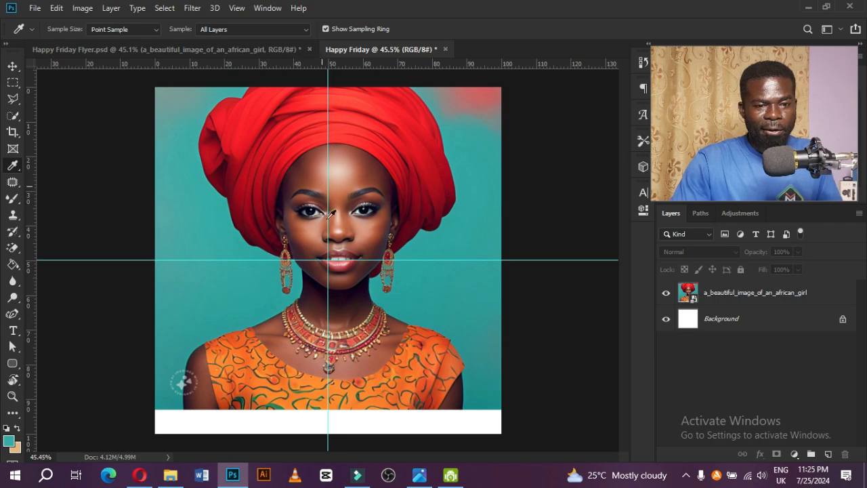
right_click(768, 305)
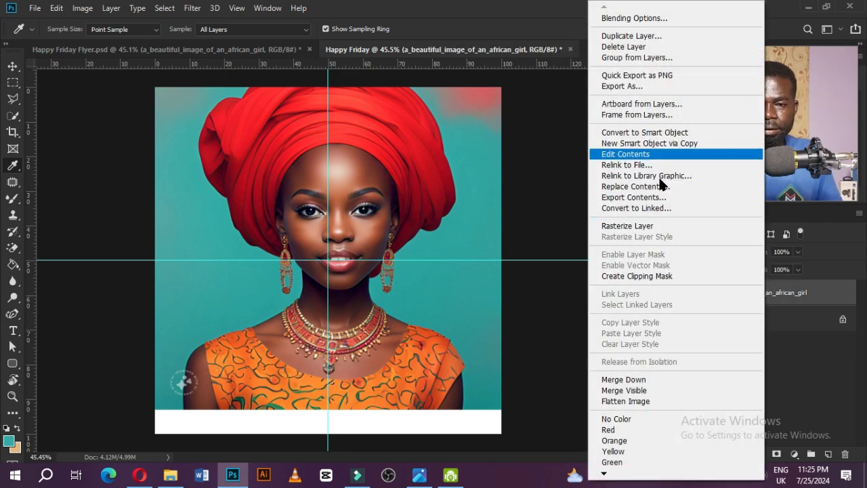
click(657, 226)
Erase the teal background on both sides of the woman with the Magic Eraser at tolerance 32
click(12, 247)
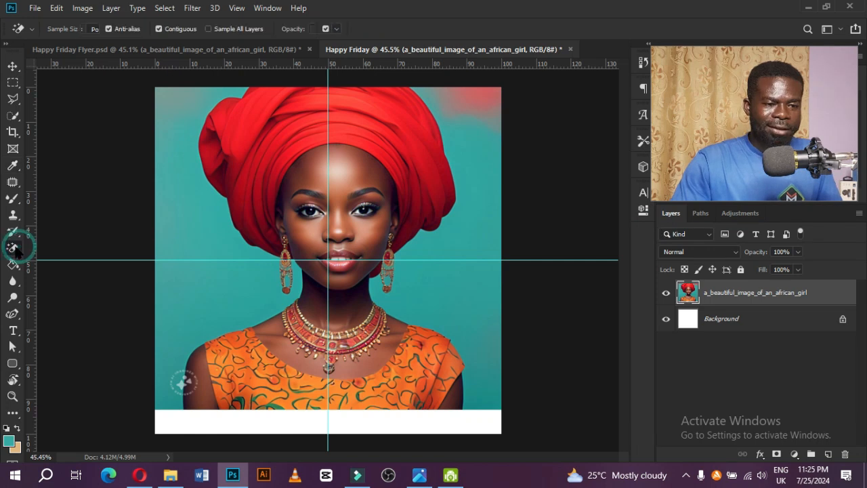
click(200, 227)
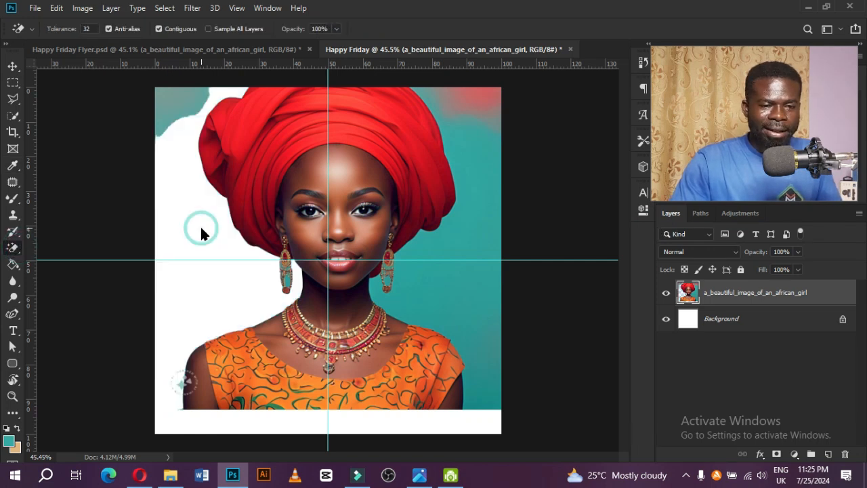
click(175, 107)
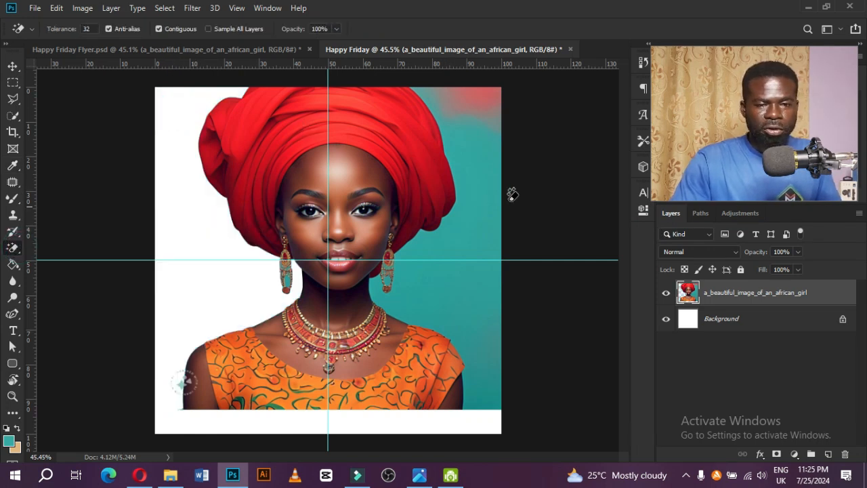
click(488, 201)
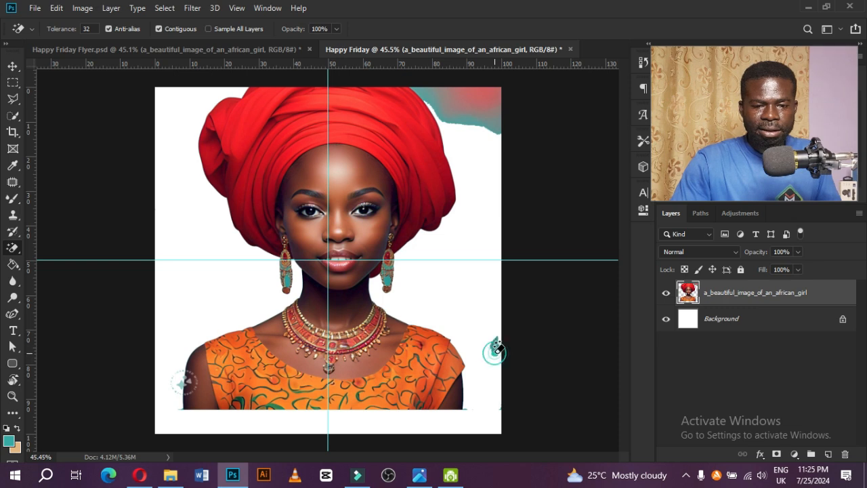
click(495, 347)
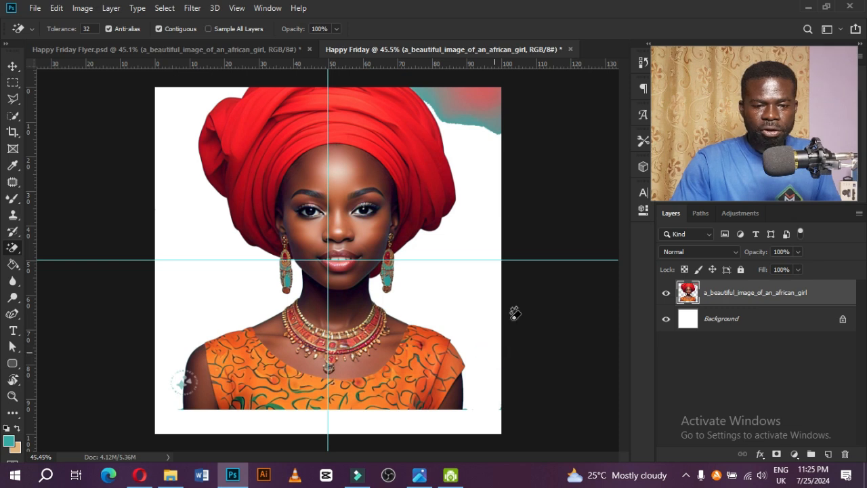
Erase the leftover teal, grey and red background patches in the photo's upper-right corner
click(426, 100)
click(455, 91)
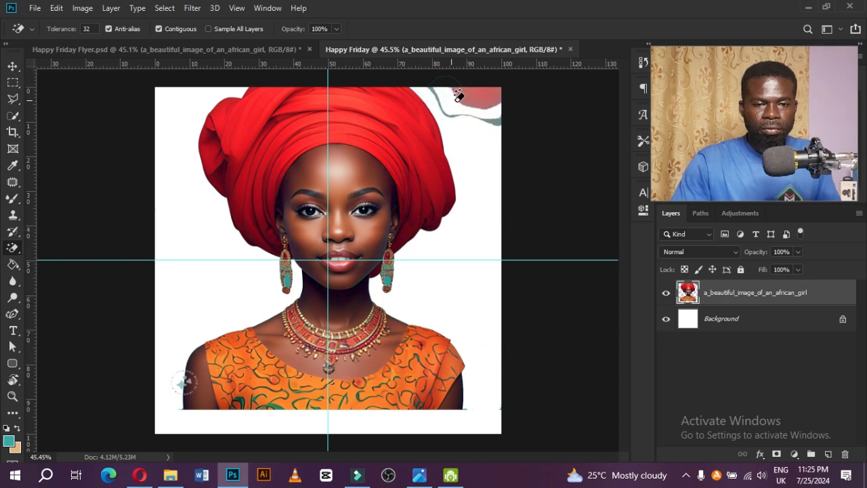
click(484, 96)
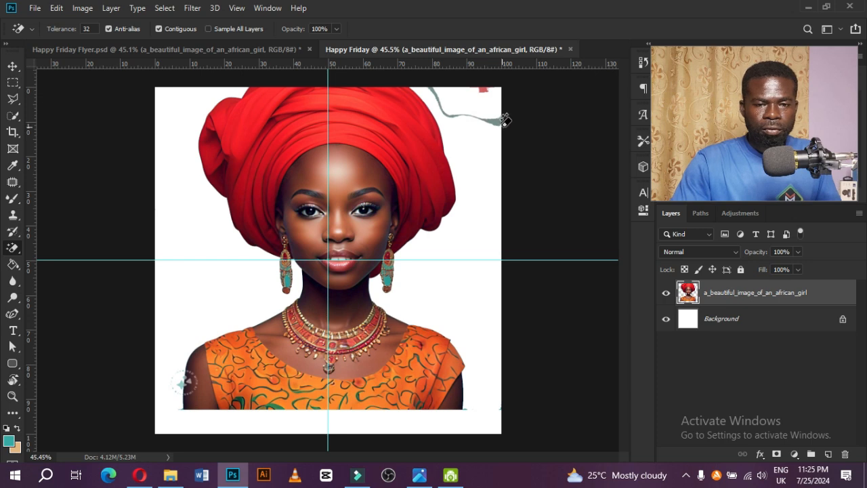
click(496, 123)
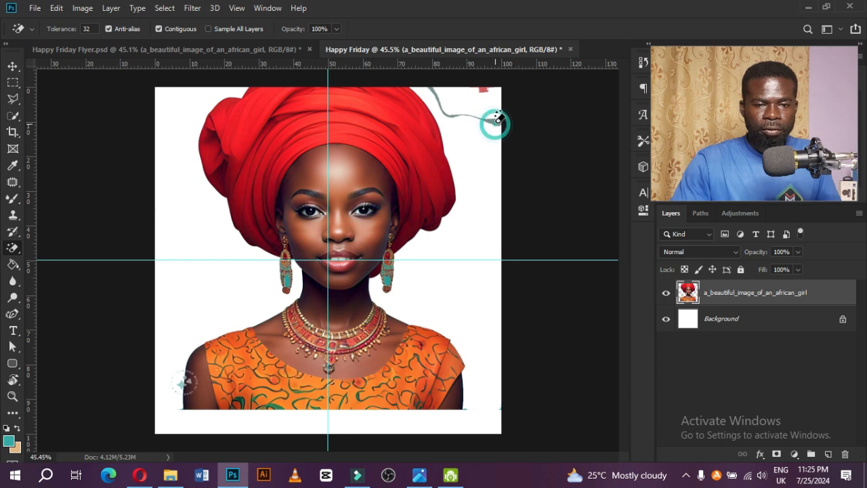
click(479, 87)
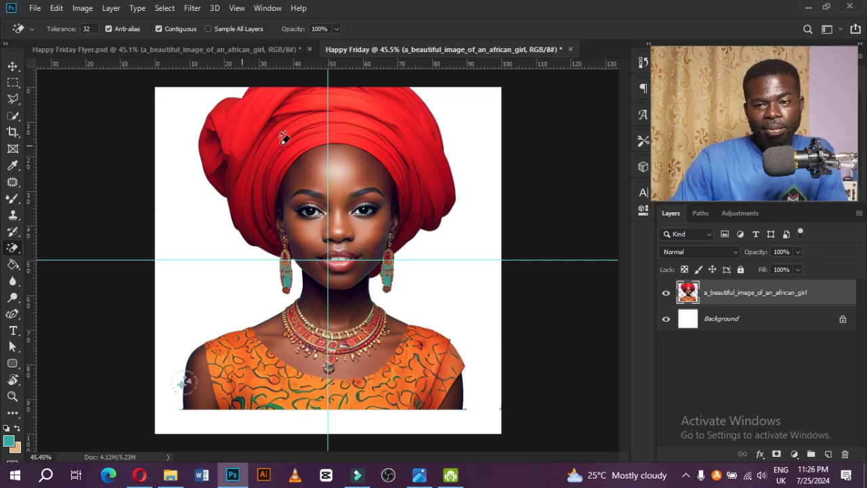
Add a new layer, fill it with the sampled teal, and move it below the photo layer
click(827, 453)
click(12, 265)
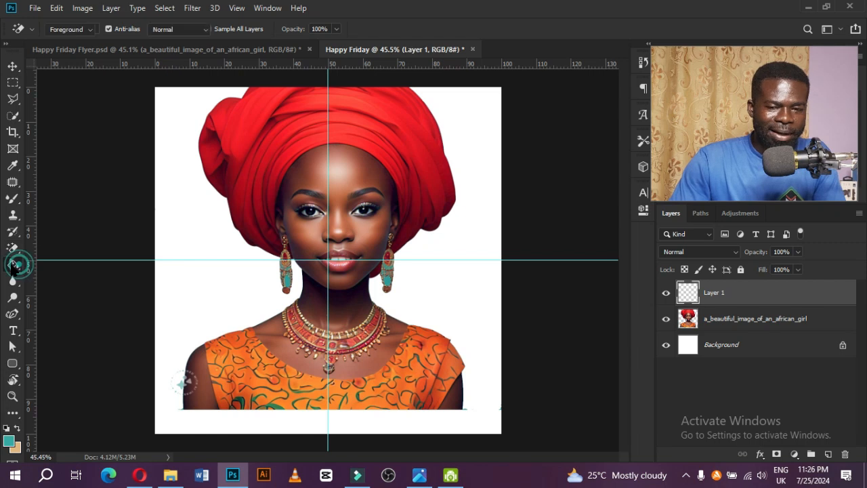
click(198, 238)
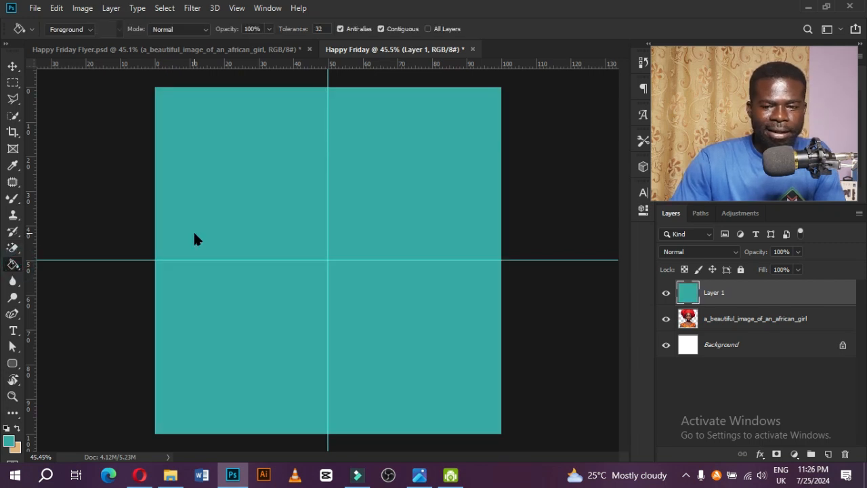
key(v)
drag(742, 293, 754, 336)
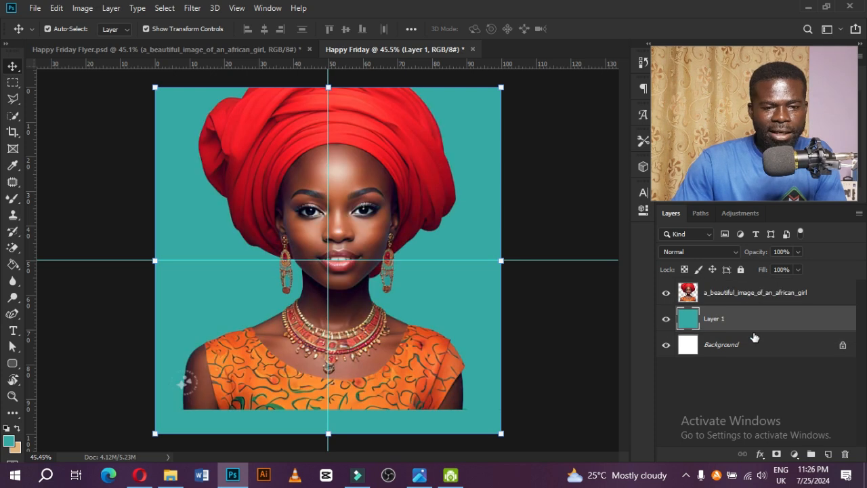
Shrink the teal layer's height from below to match the photo's lower edge, leaving the white strip free, and deselect it
click(177, 296)
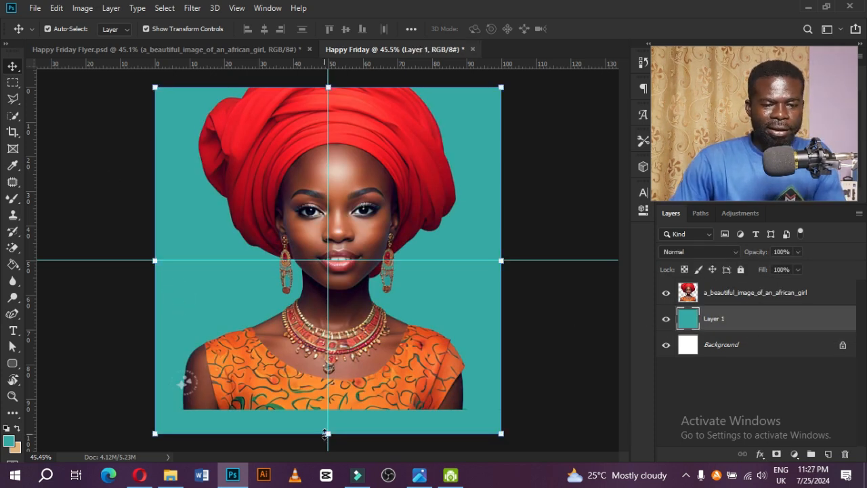
drag(327, 434, 324, 411)
key(shift)
click(583, 29)
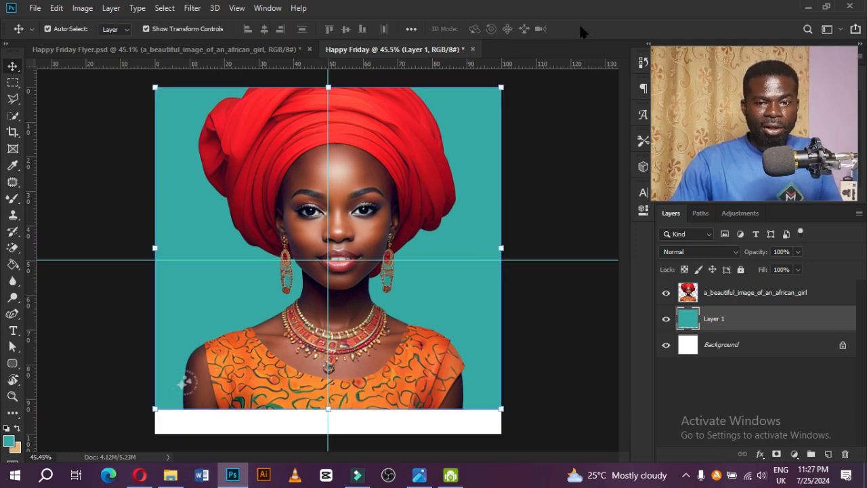
click(200, 422)
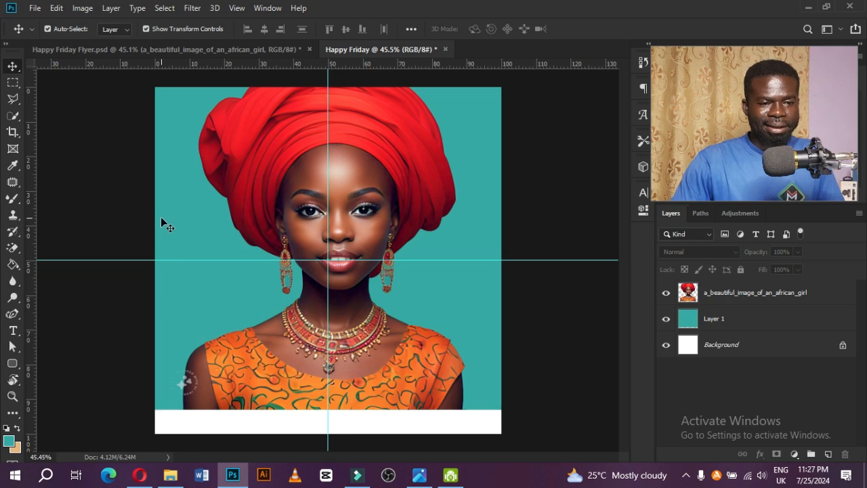
Review the text layout in the finished Happy Friday Flyer.psd and return to the Happy Friday document
click(143, 50)
click(150, 136)
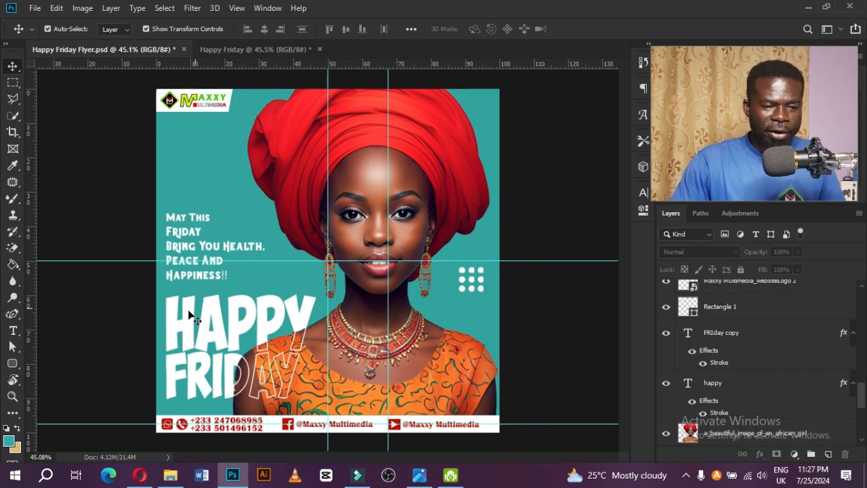
key(ctrl+Tab)
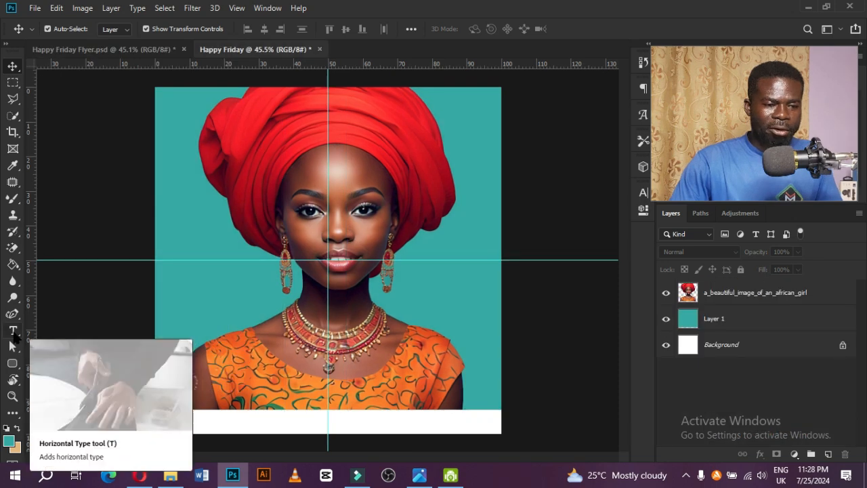
click(15, 330)
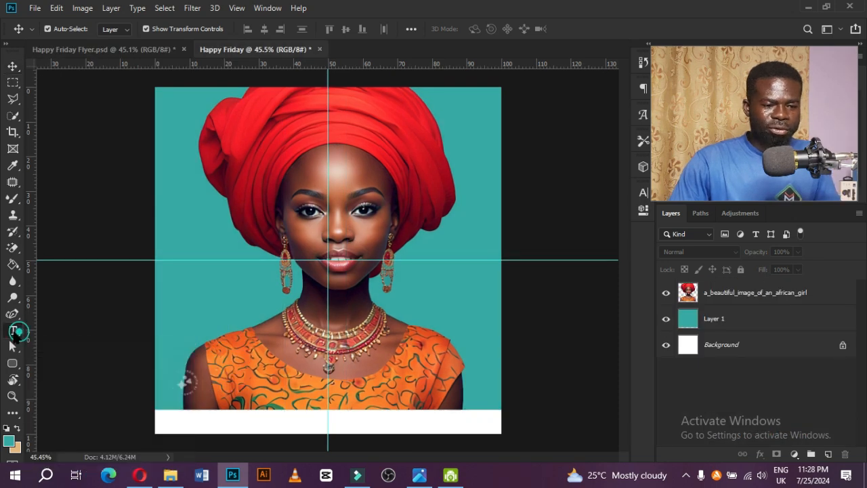
click(195, 256)
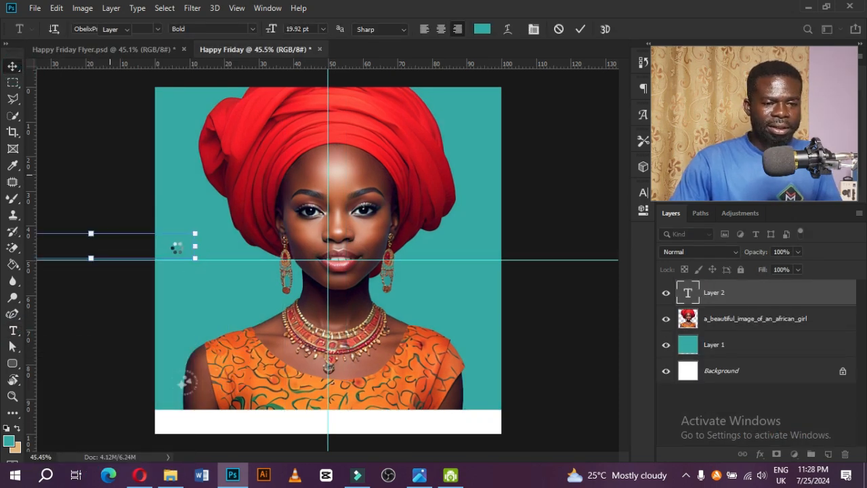
key(Delete)
Add a white text layer reading "Happy" in ObelixPro Bold over the portrait
click(13, 329)
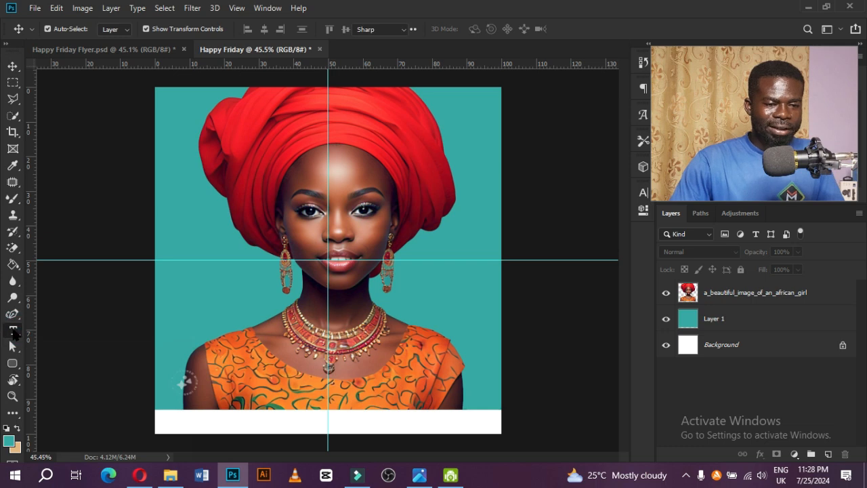
click(196, 239)
click(479, 28)
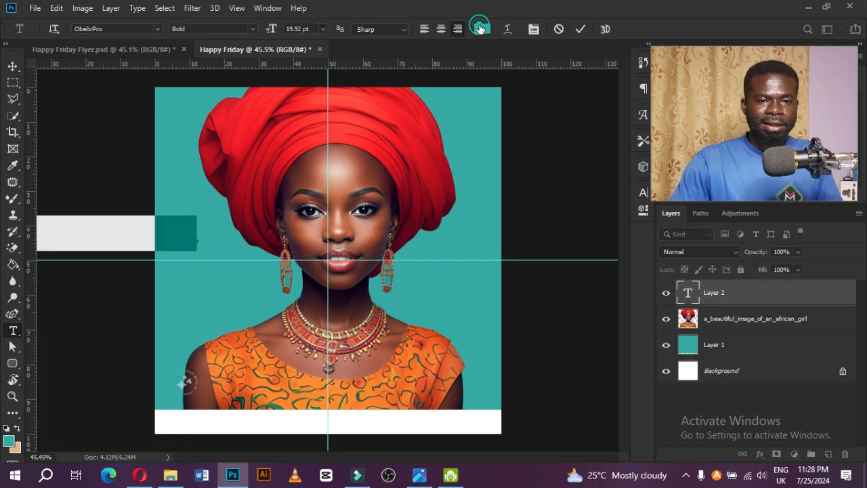
click(231, 424)
click(818, 216)
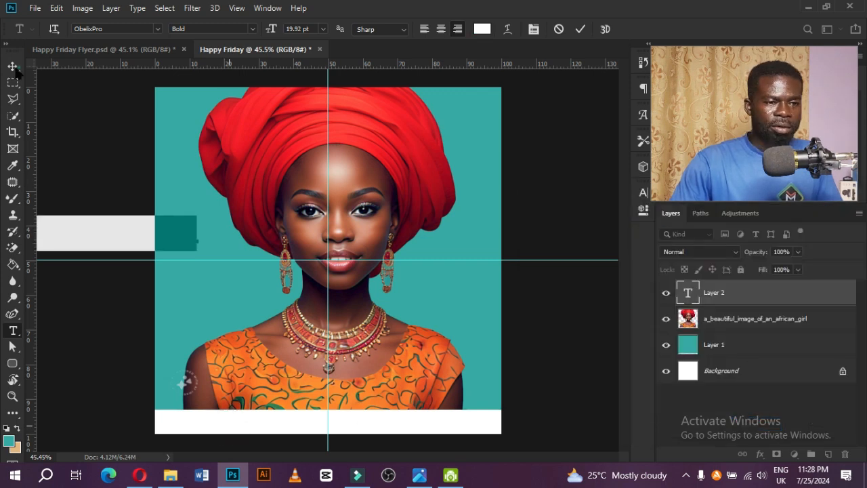
drag(190, 239, 371, 273)
double_click(371, 273)
text(Happy)
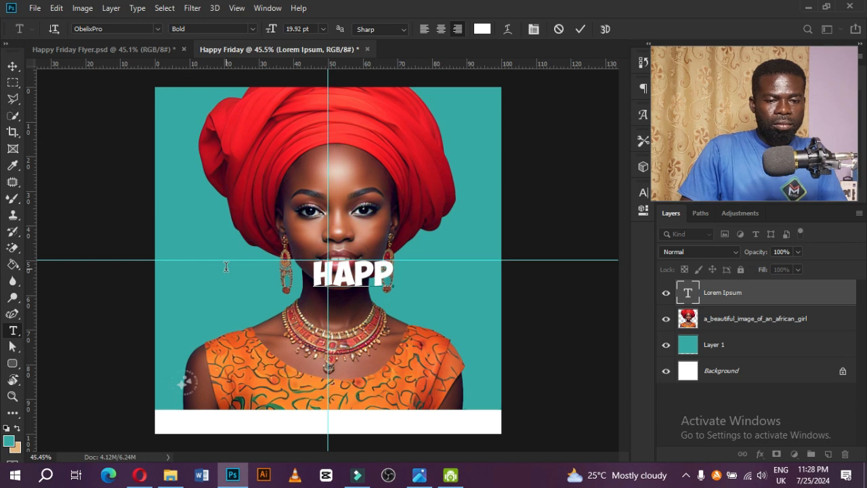
Enlarge the Happy text to about 220% and shift the portrait photo slightly to the right
key(ctrl+t)
drag(291, 295, 171, 326)
click(583, 29)
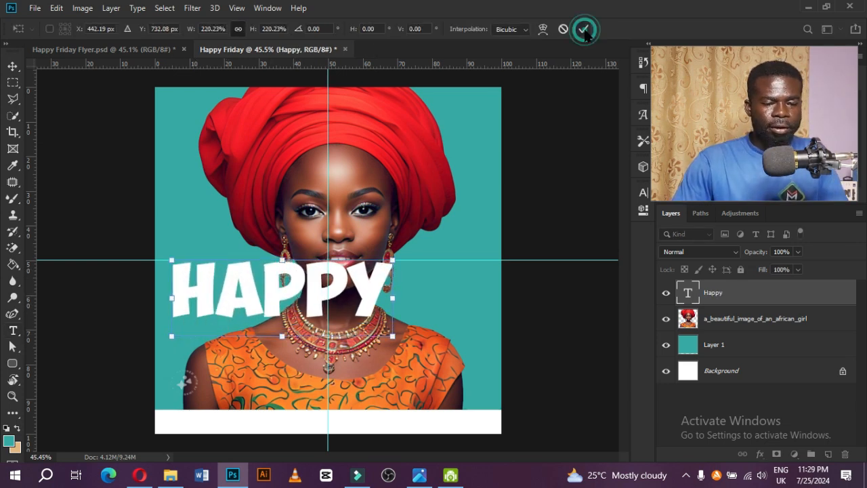
mouse_move(396, 220)
mouse_down()
mouse_move(415, 223)
mouse_move(400, 222)
mouse_up()
Position the Happy heading in the flyer's lower-left area beside the portrait's neck and stretch its letters taller
click(221, 304)
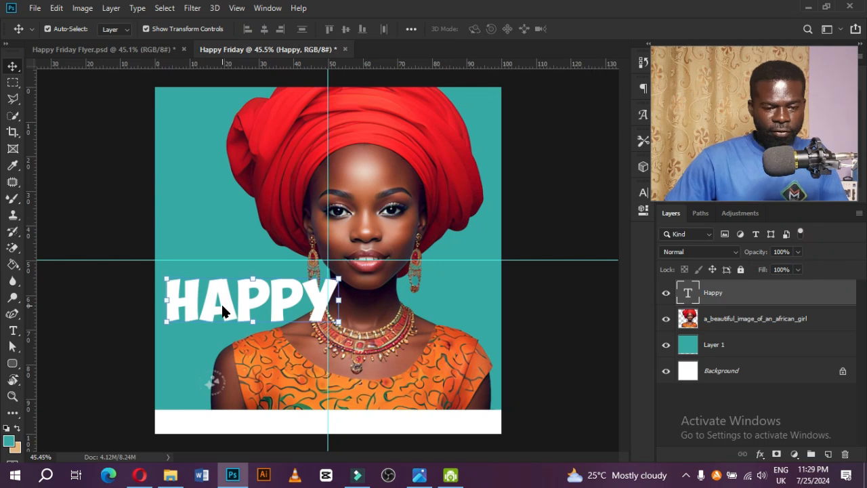
drag(222, 304, 222, 309)
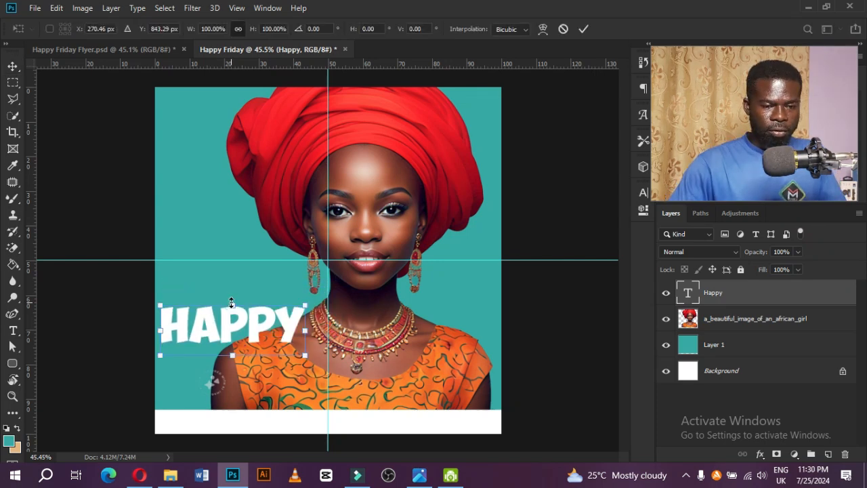
drag(237, 292, 237, 287)
key(Return)
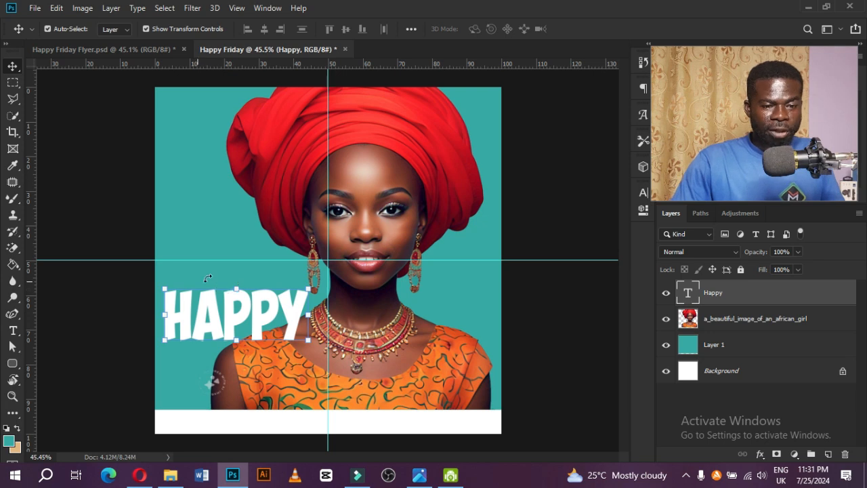
key(ctrl+t)
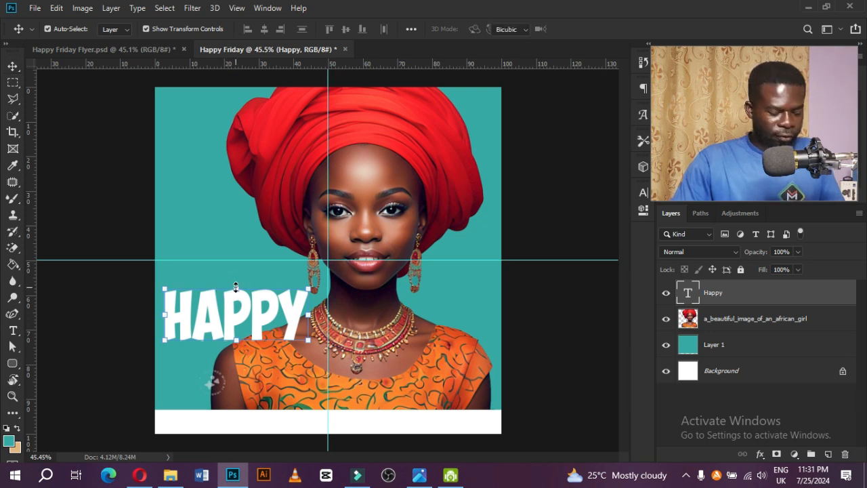
drag(236, 287, 235, 275)
key(Return)
Duplicate the Happy text layer directly below the original and change the copy's wording to "Friday"
key(ctrl+j)
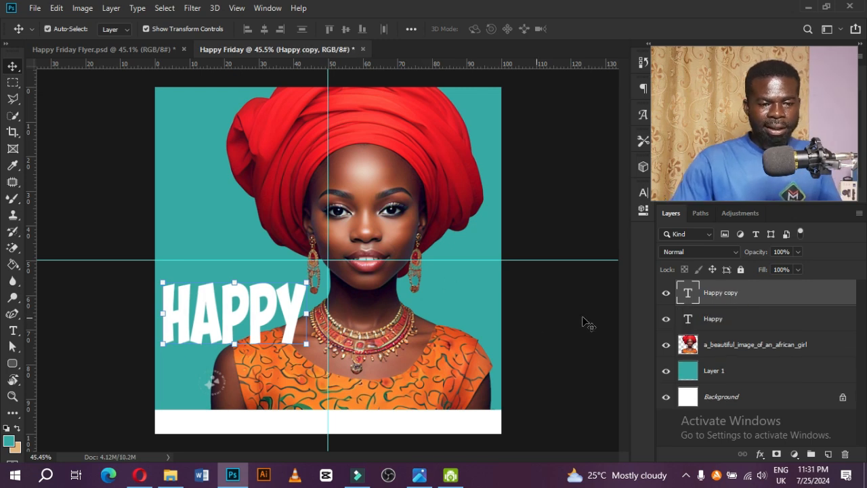
drag(218, 346, 231, 430)
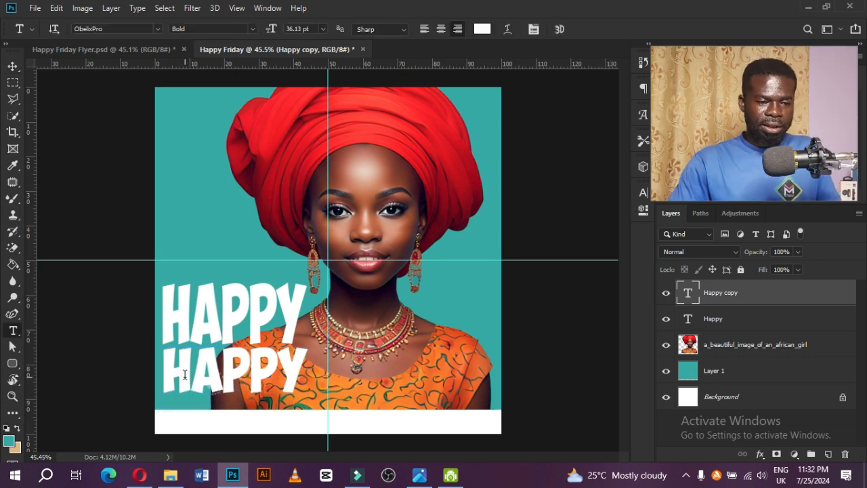
click(184, 374)
key(ctrl+a)
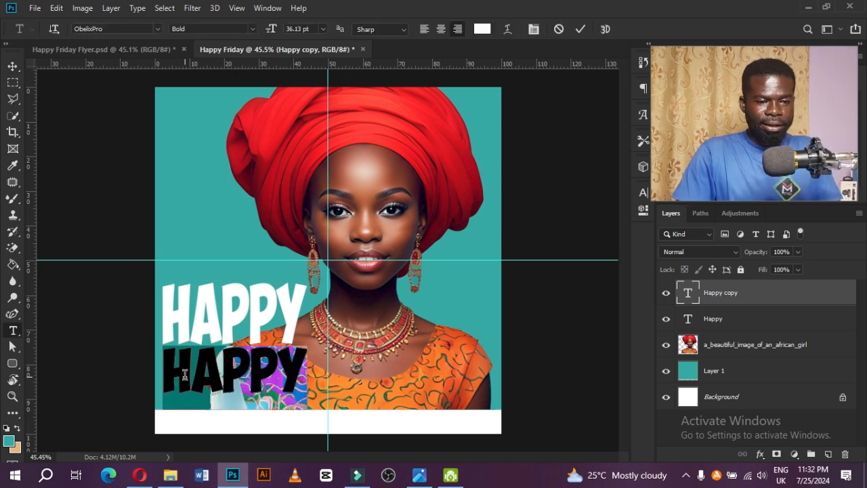
key(BackSpace)
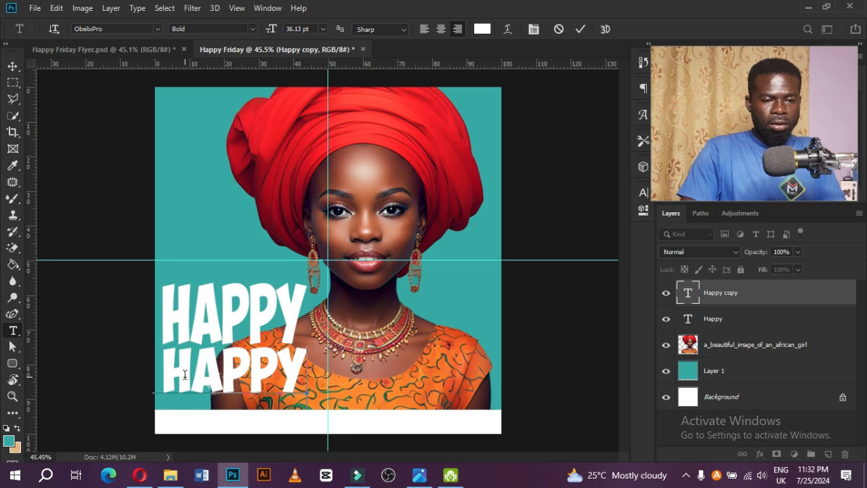
text(Friday)
key(ctrl+Return)
Resize the Friday text to sit just under Happy, left-aligned with it and slightly narrower
key(ctrl+t)
drag(153, 411, 158, 401)
drag(310, 345, 291, 347)
key(Return)
Check the heading in Happy Friday Flyer.psd, then place the Happy and Friday text layers below the portrait layer
key(ctrl+Tab)
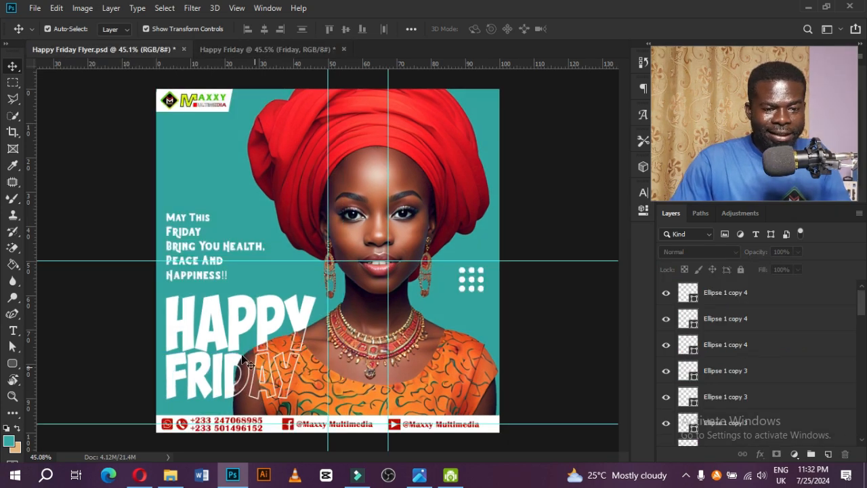
key(ctrl+Tab)
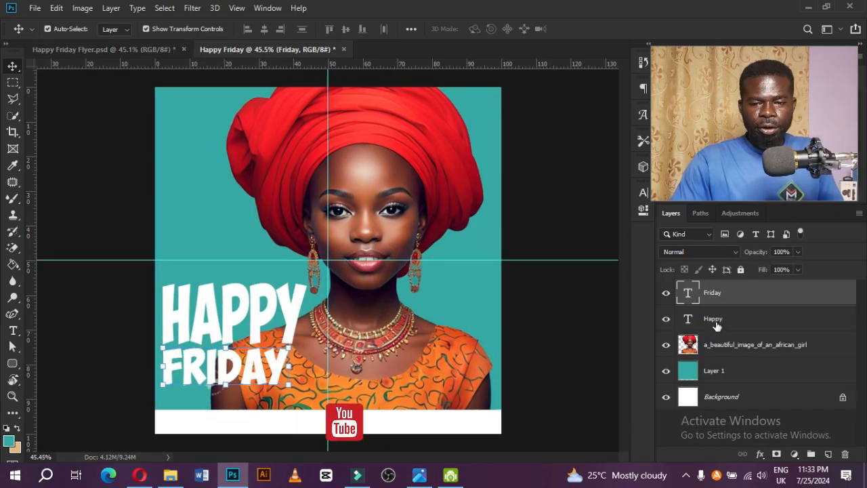
shift+click(714, 323)
drag(715, 322, 718, 348)
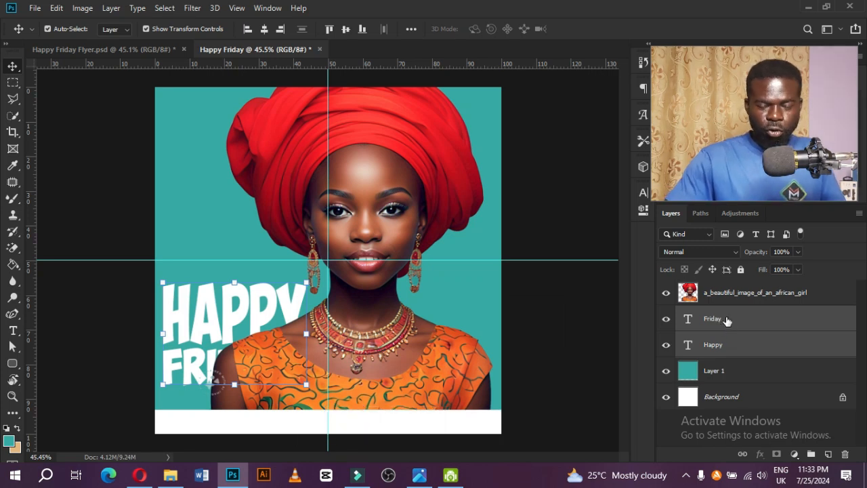
Duplicate the Happy and Friday layers above the portrait layer and set the copies' Fill to 0%
key(ctrl+j)
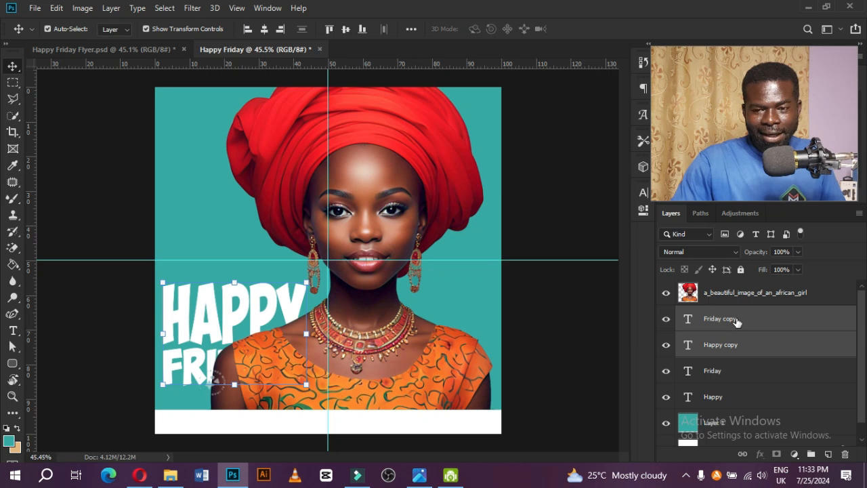
drag(737, 322, 735, 284)
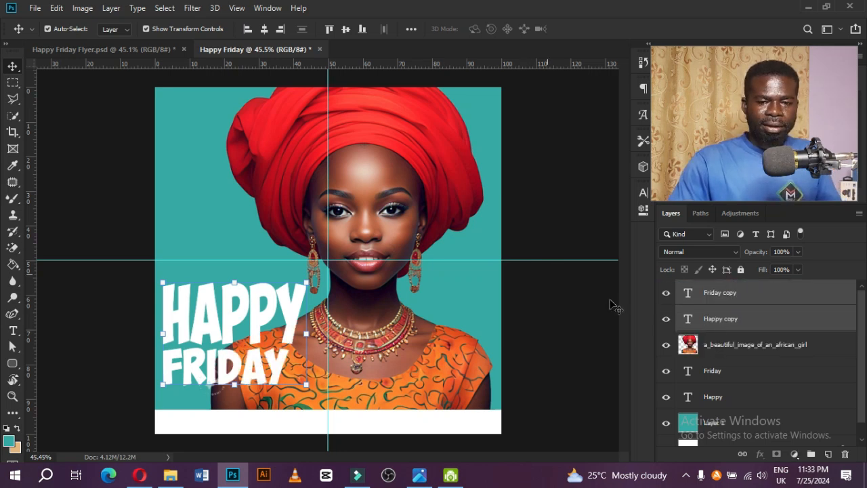
click(797, 268)
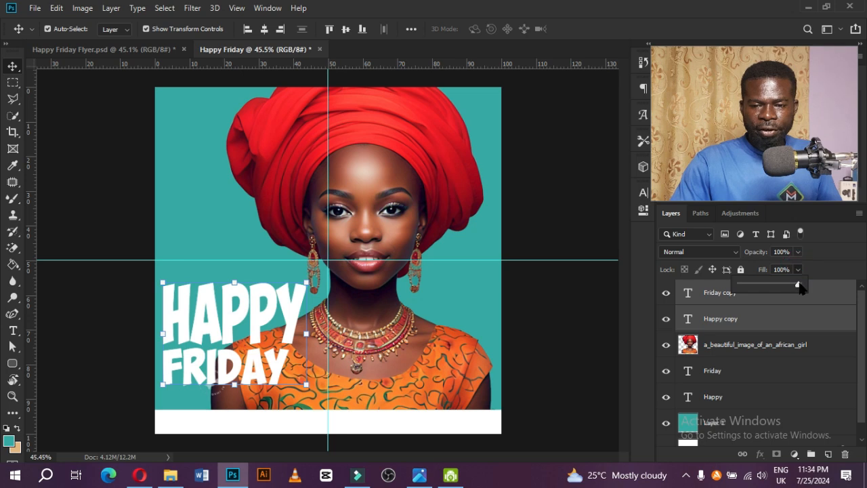
drag(798, 285, 730, 284)
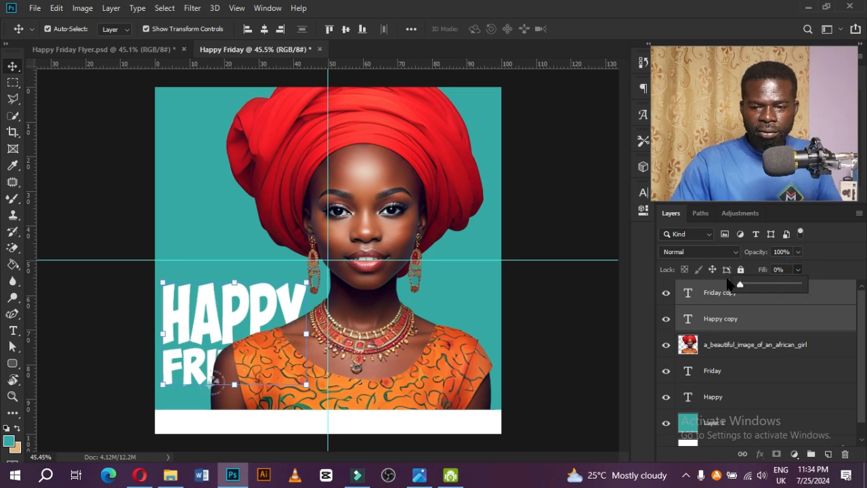
Apply a 3 px white Stroke positioned Inside to the Happy copy layer
click(837, 323)
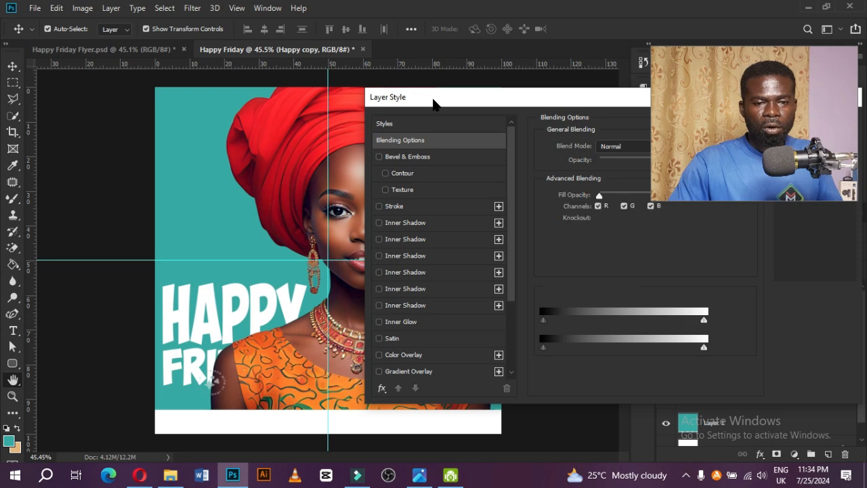
mouse_move(412, 79)
mouse_down()
mouse_move(232, 118)
mouse_move(134, 94)
mouse_up()
drag(294, 81, 294, 49)
click(169, 167)
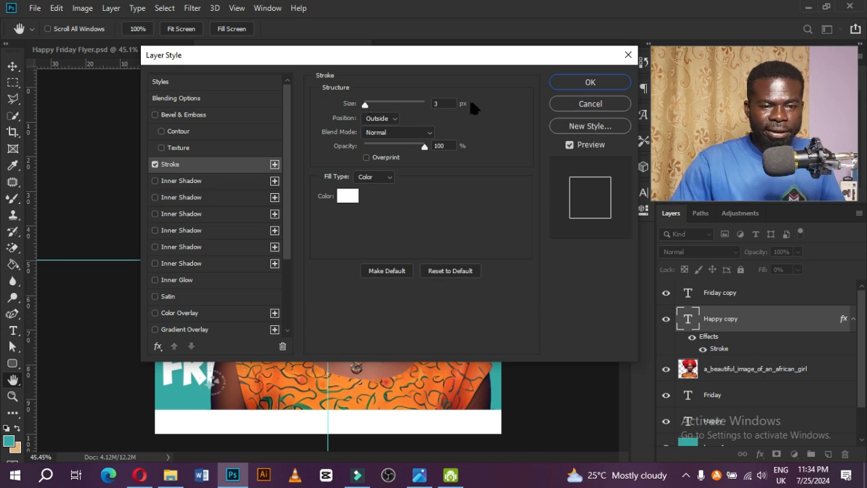
click(381, 118)
click(384, 138)
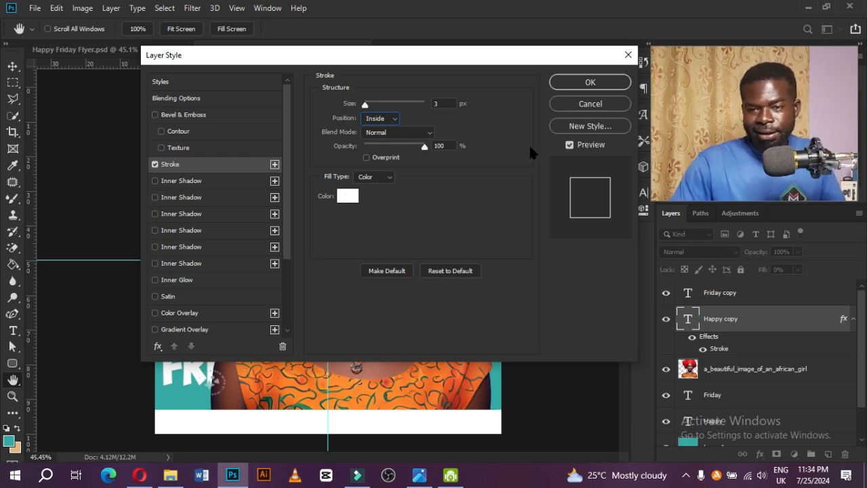
click(575, 83)
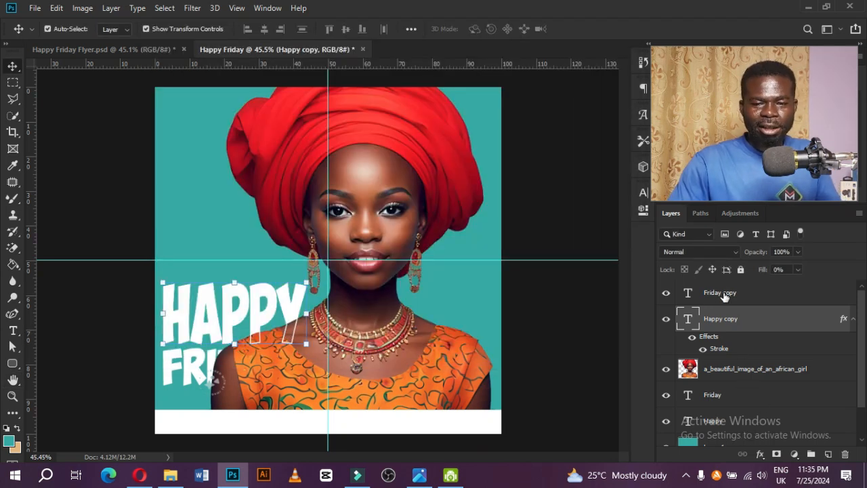
Apply the same 3 px white Inside Stroke to the Friday copy layer
click(752, 296)
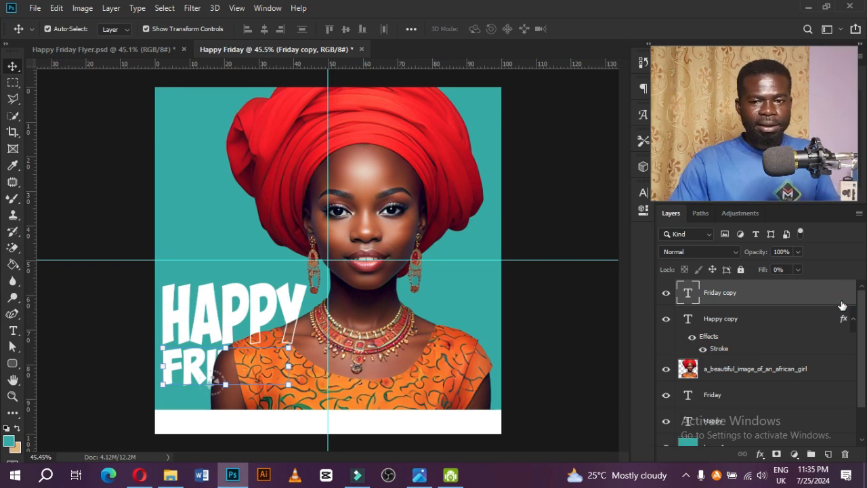
double_click(835, 303)
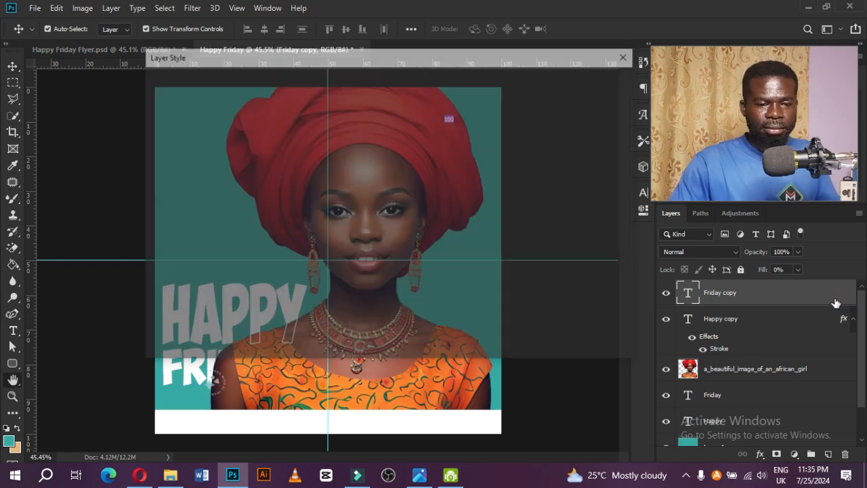
drag(195, 58, 183, 32)
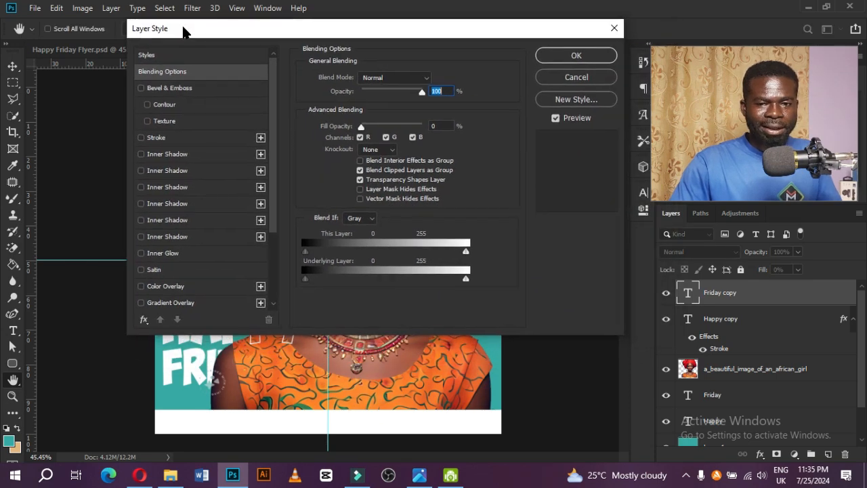
click(160, 138)
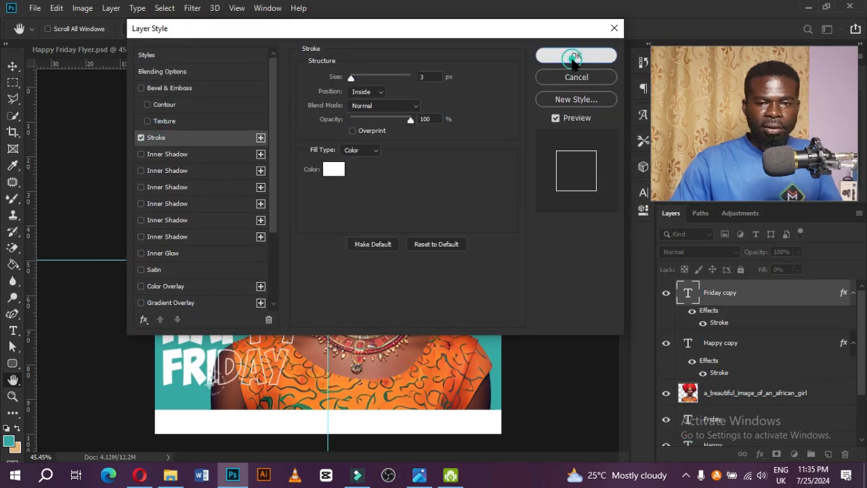
key(Return)
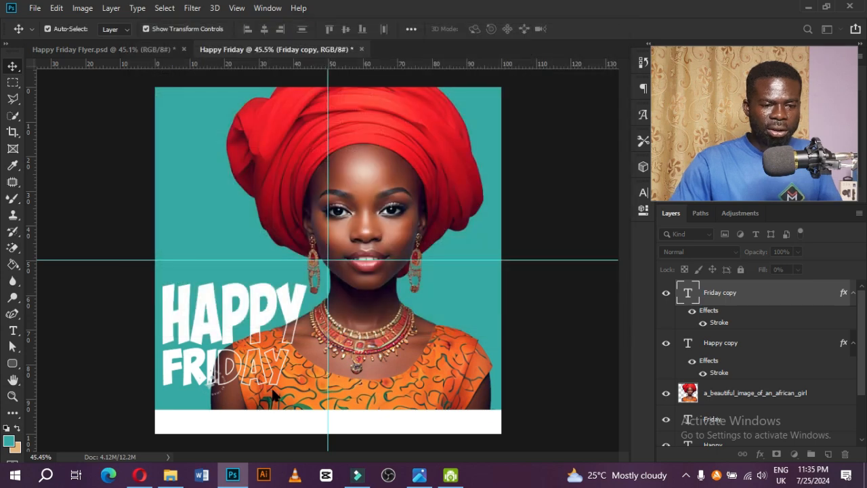
click(224, 321)
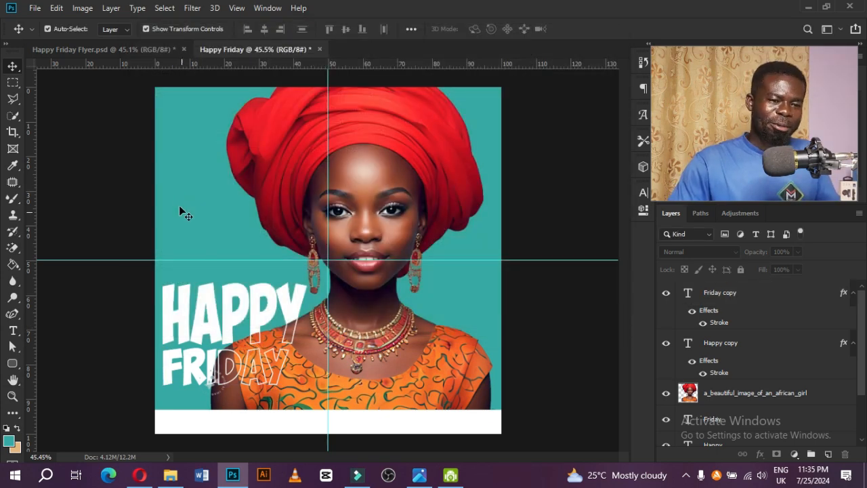
Copy the "May This Friday Bring You Health, Peace And Happiness!!" text from Happy Friday Flyer.psd into Happy Friday, above the heading
click(108, 50)
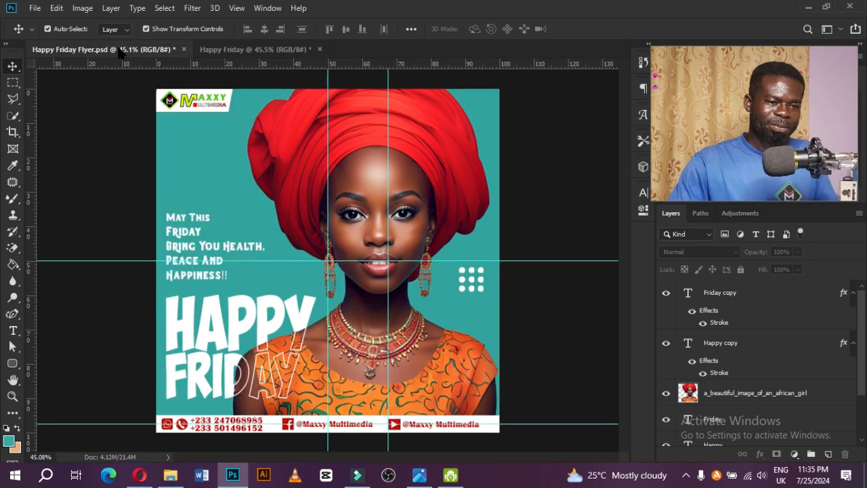
click(192, 254)
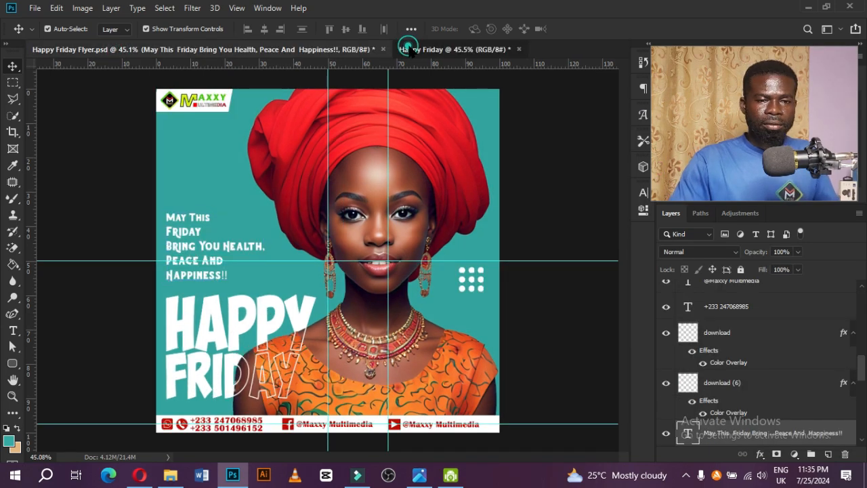
click(406, 49)
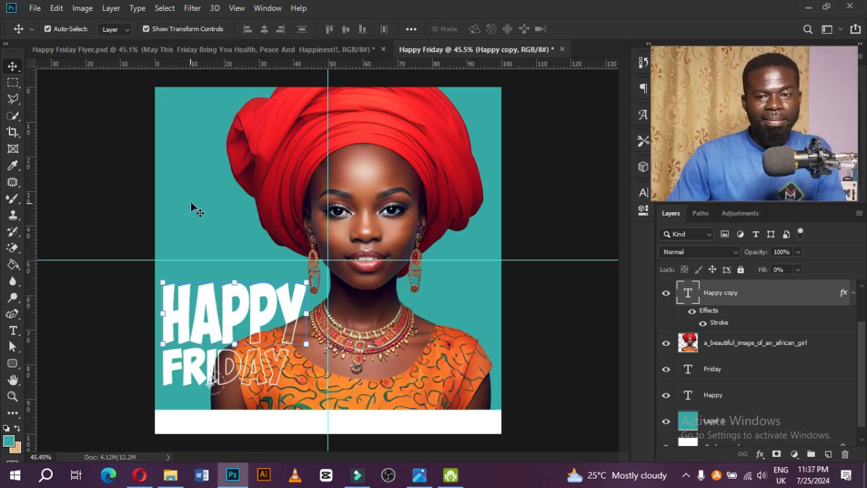
click(190, 51)
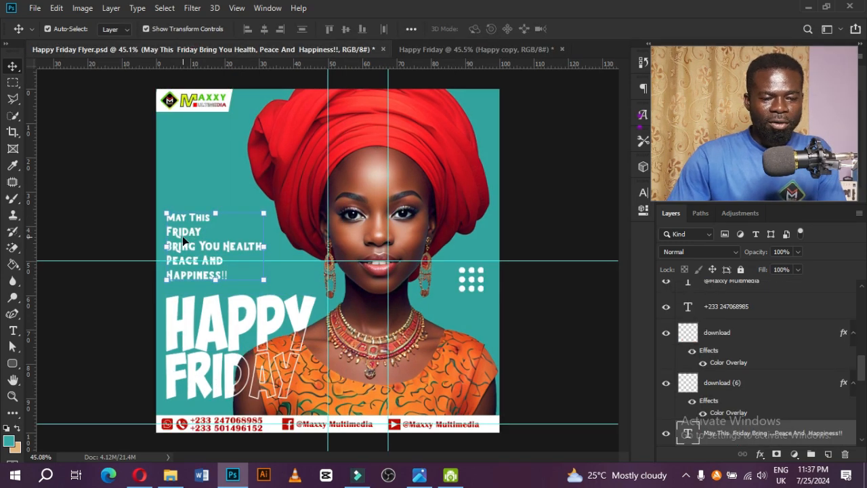
mouse_move(199, 225)
mouse_down()
mouse_move(203, 127)
mouse_move(420, 40)
mouse_move(442, 48)
mouse_move(354, 76)
mouse_move(215, 206)
mouse_move(200, 225)
mouse_move(211, 239)
mouse_up()
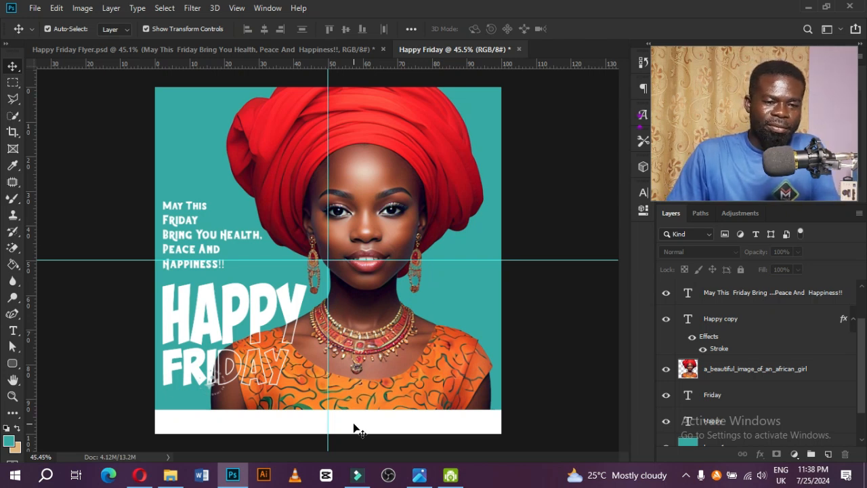
Place the green phone, Facebook (images (2)) and WhatsApp (download) icon files from the Downloads folder into the Happy Friday document
click(170, 477)
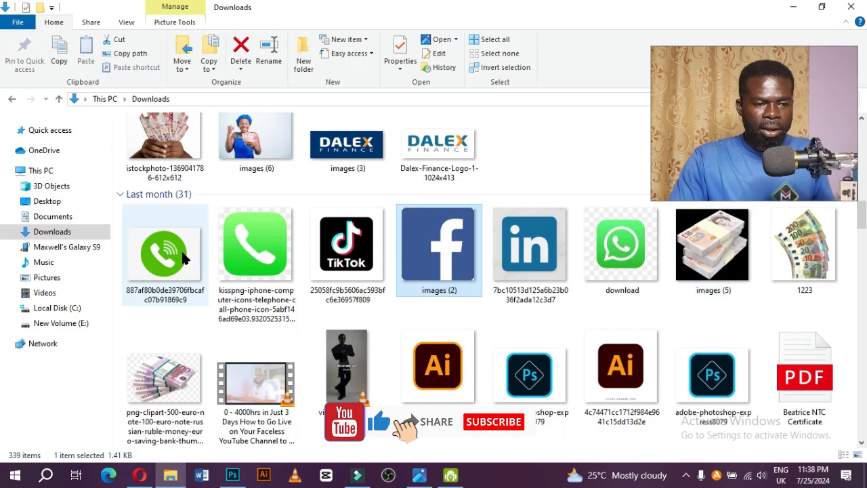
click(173, 256)
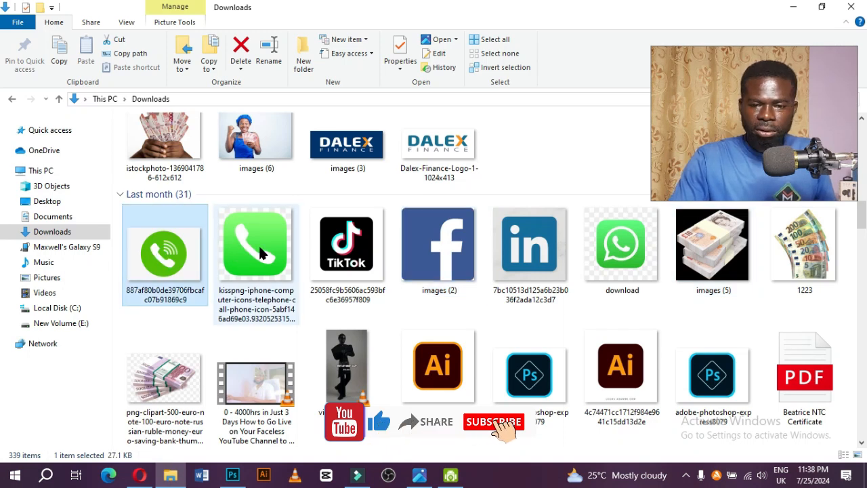
ctrl+click(427, 247)
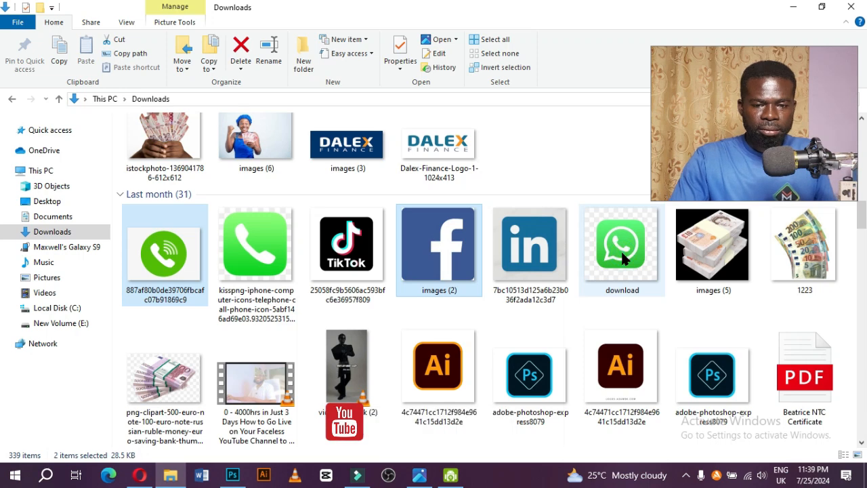
ctrl+click(622, 256)
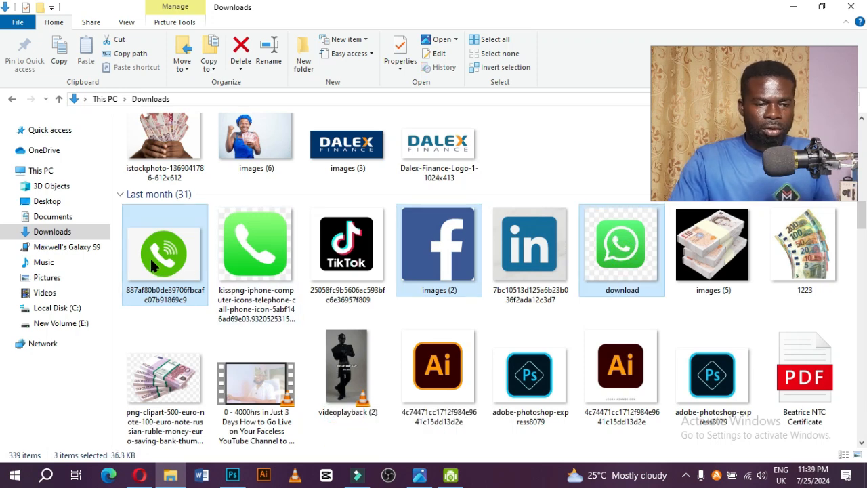
drag(154, 267, 299, 405)
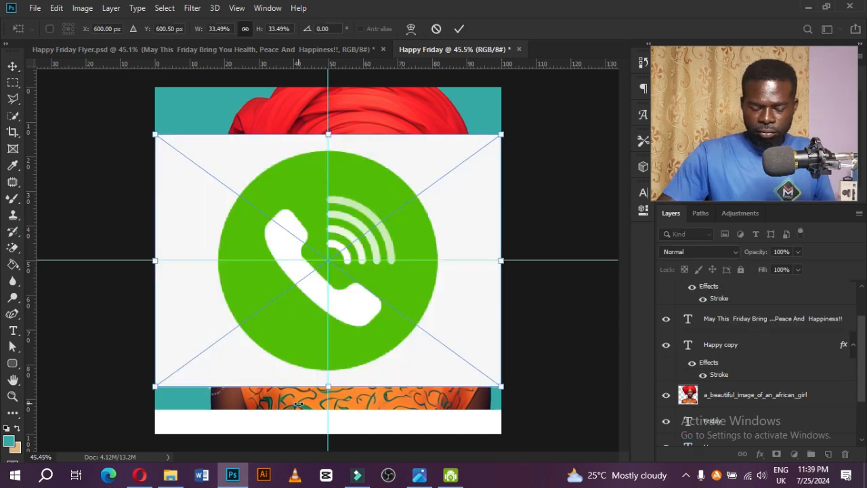
click(459, 29)
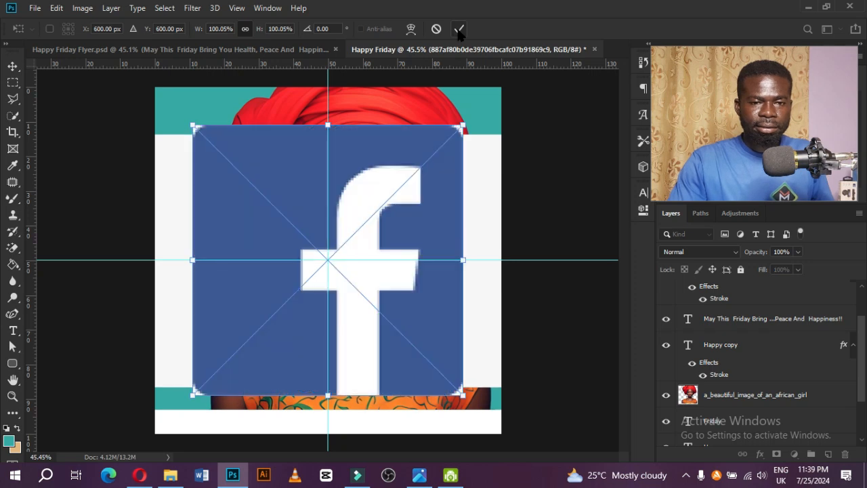
click(459, 28)
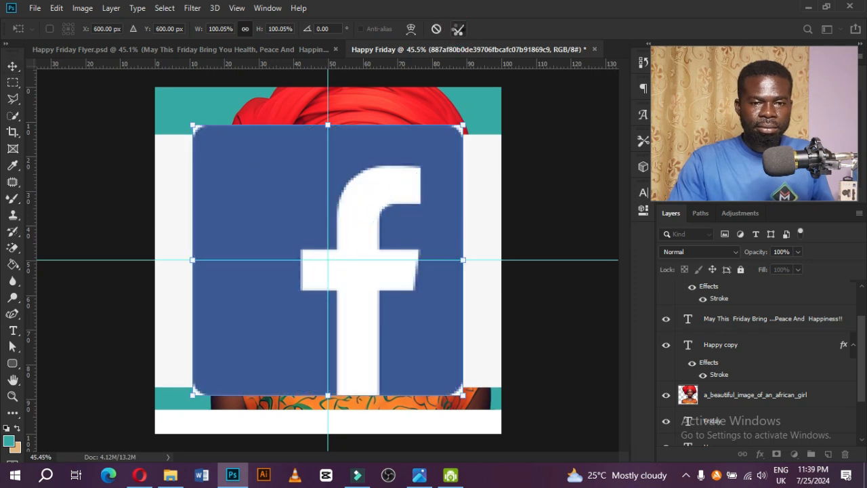
click(459, 29)
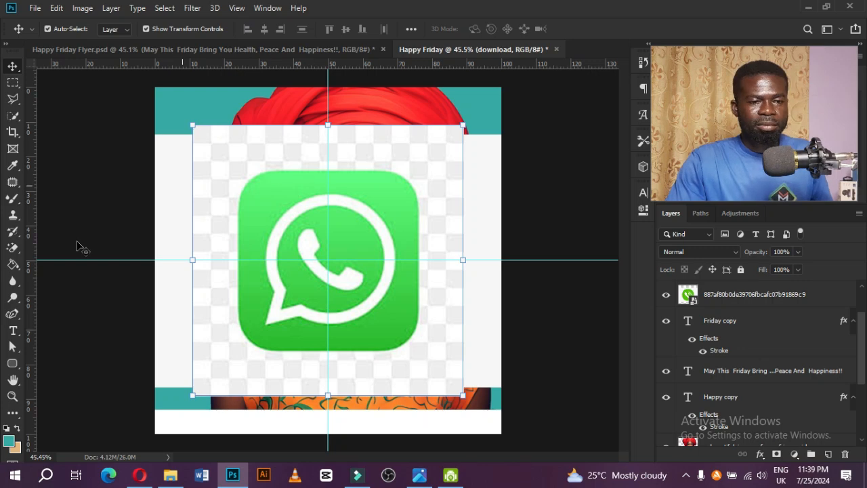
Rasterize the WhatsApp icon layer and erase its checkered background with the Magic Eraser at tolerance 32
right_click(723, 292)
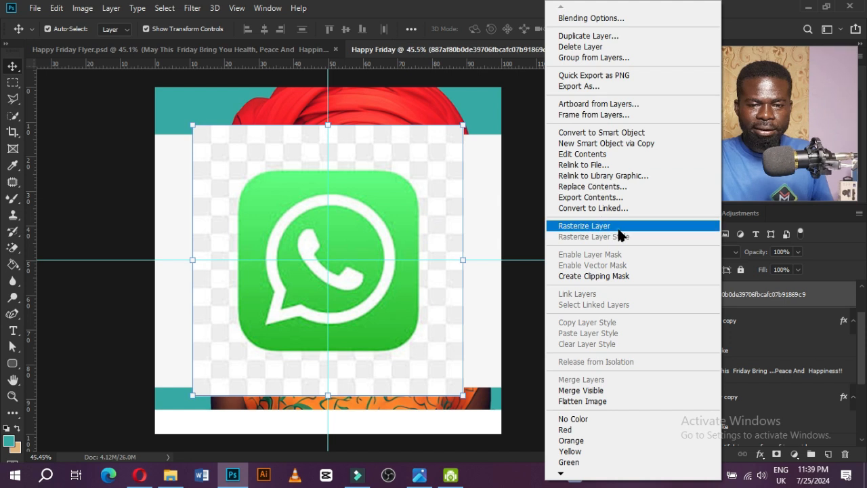
click(613, 228)
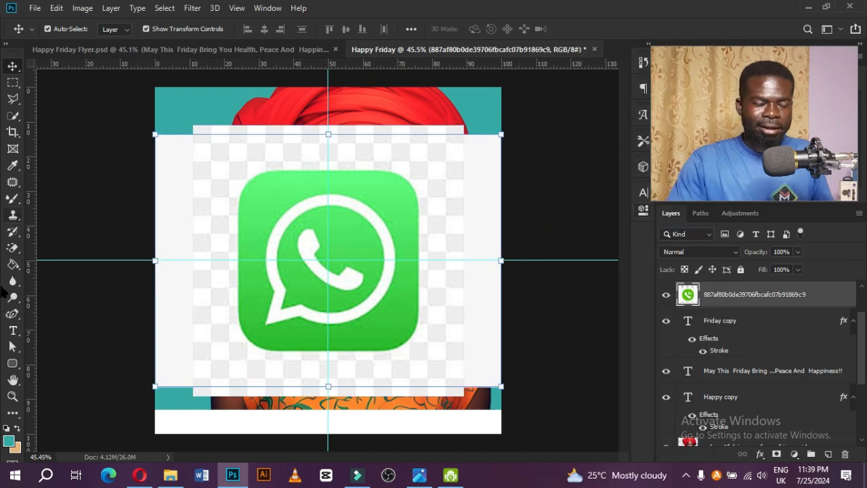
click(12, 248)
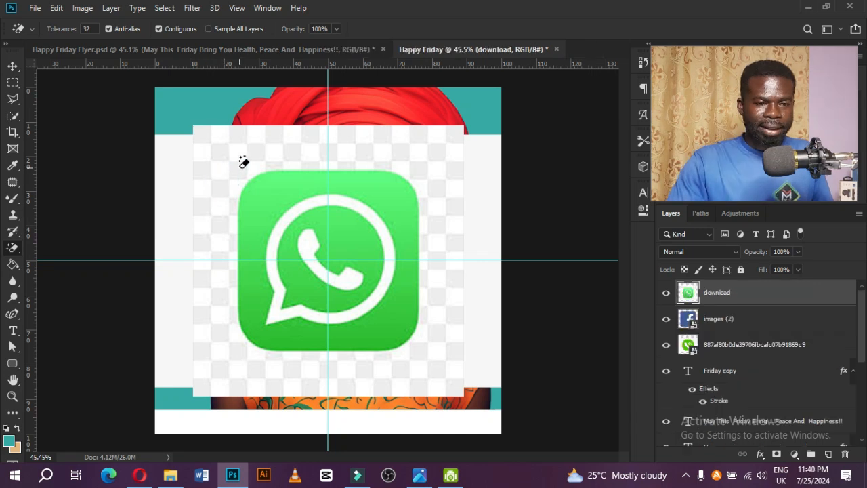
click(240, 172)
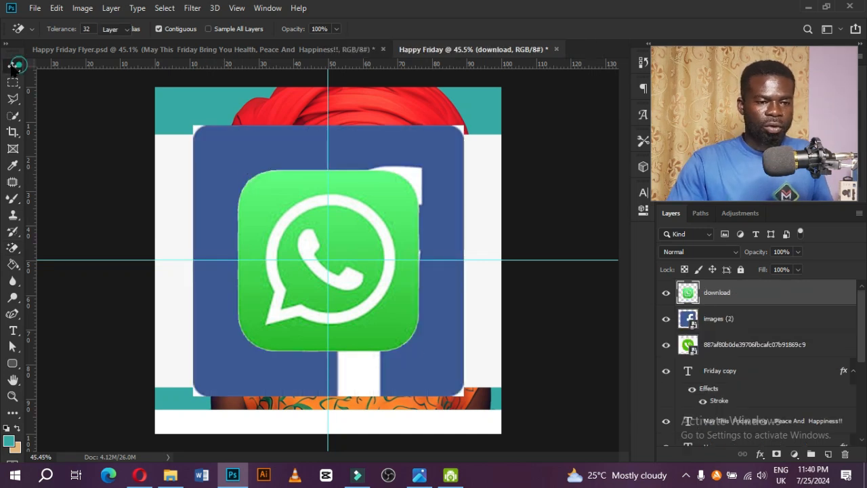
Scale the WhatsApp icon down to about 7.7% and move it onto the left part of the white footer strip
key(v)
drag(420, 166, 274, 308)
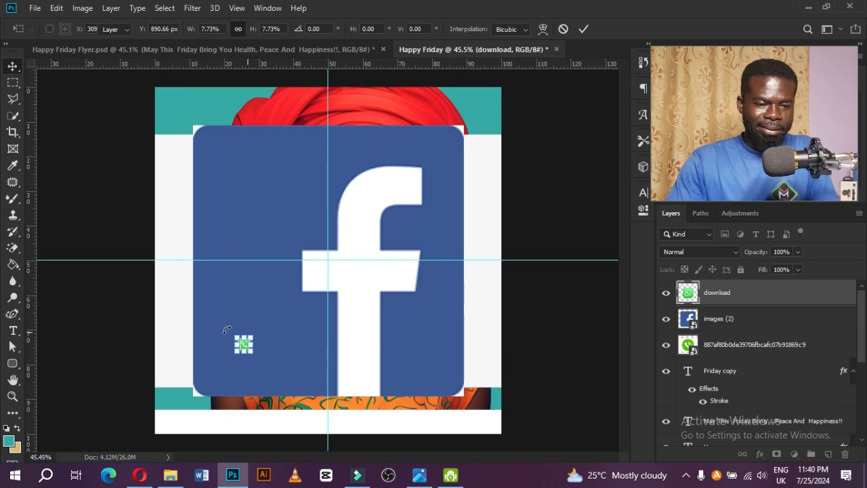
key(Return)
drag(243, 345, 198, 428)
Shrink the Facebook icon to the WhatsApp icon's size and place it on the footer strip beside the vertical centre guide
click(353, 251)
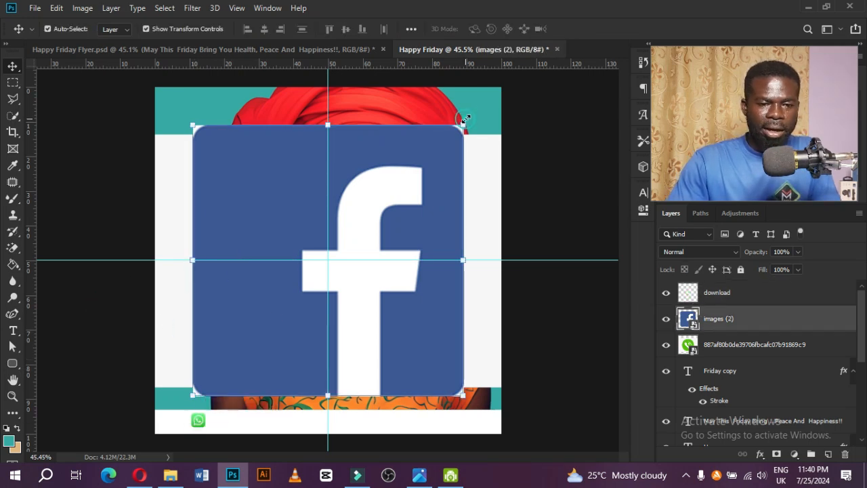
drag(465, 118, 320, 423)
key(Return)
Rasterize the phone icon layer and erase its light grey background with the Magic Eraser
click(444, 309)
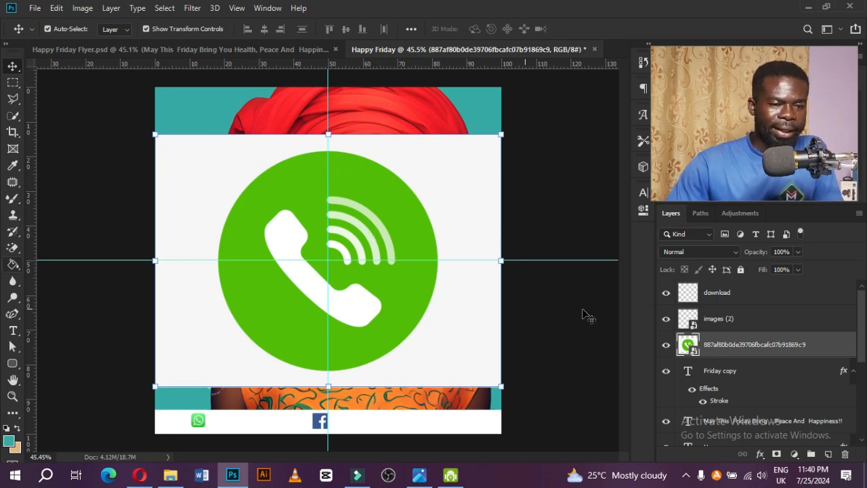
right_click(761, 352)
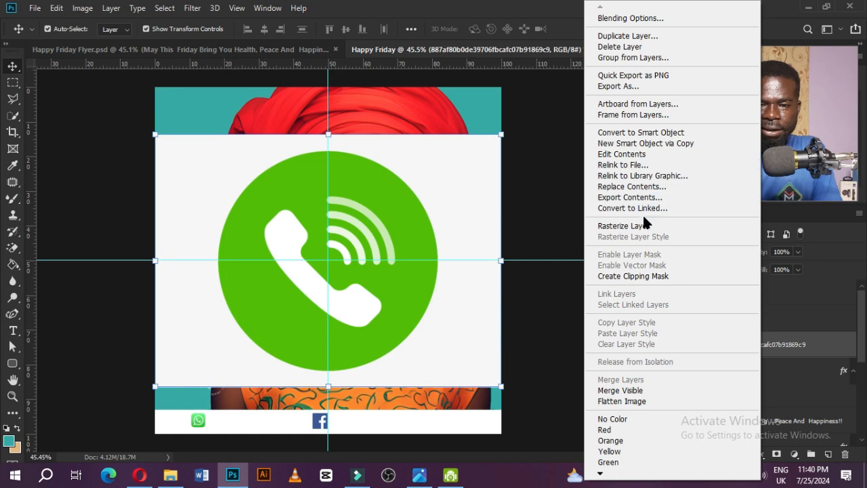
click(642, 225)
click(13, 250)
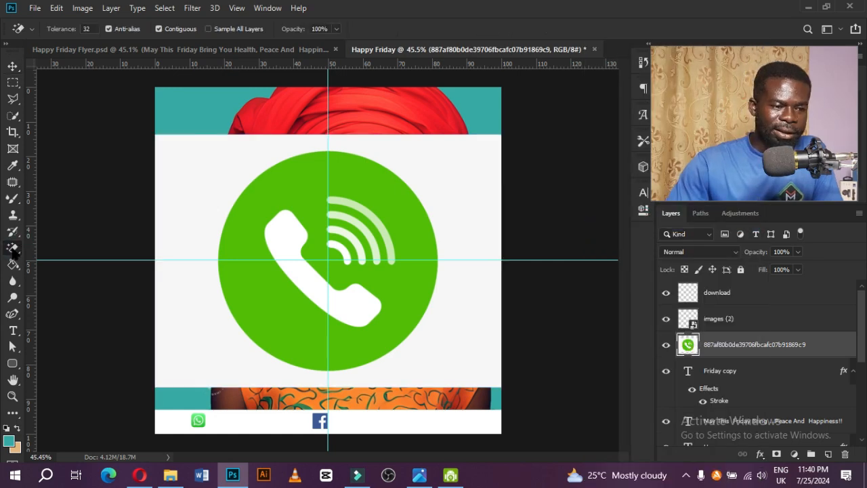
click(201, 195)
Shrink the phone icon to match the others and set it just left of the WhatsApp icon on the footer strip
click(13, 66)
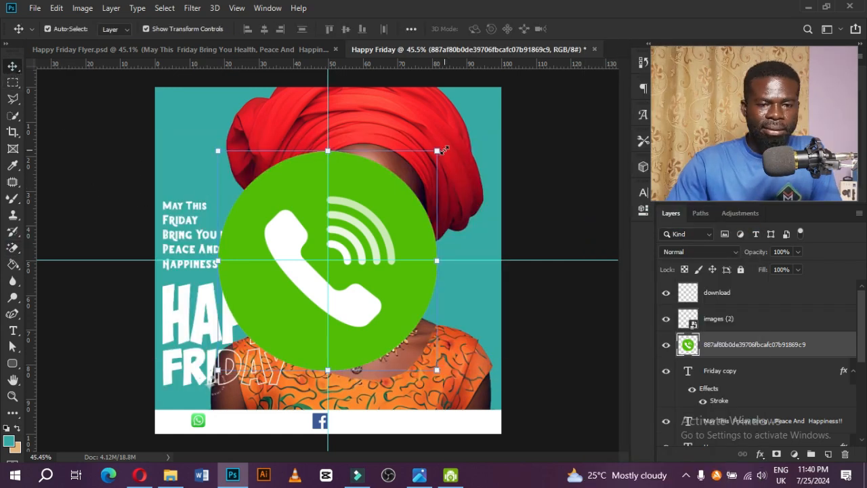
drag(440, 149, 174, 425)
key(Return)
scroll(249, 346, up, 3)
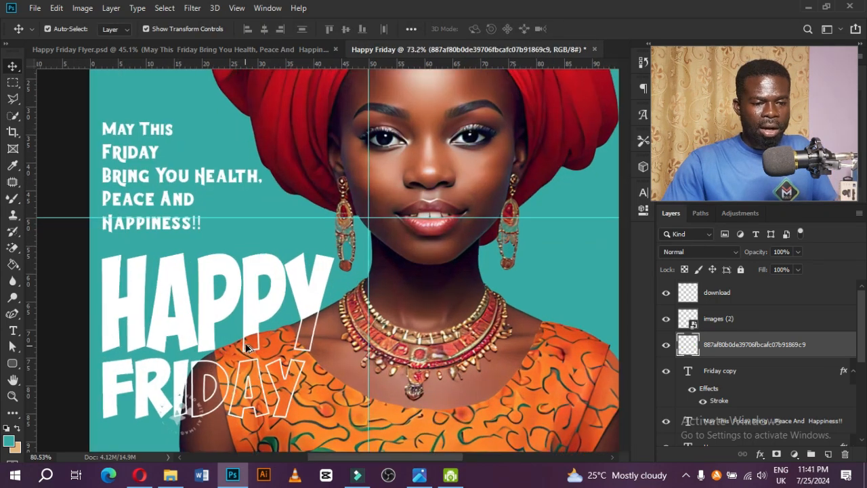
scroll(249, 346, down, 5)
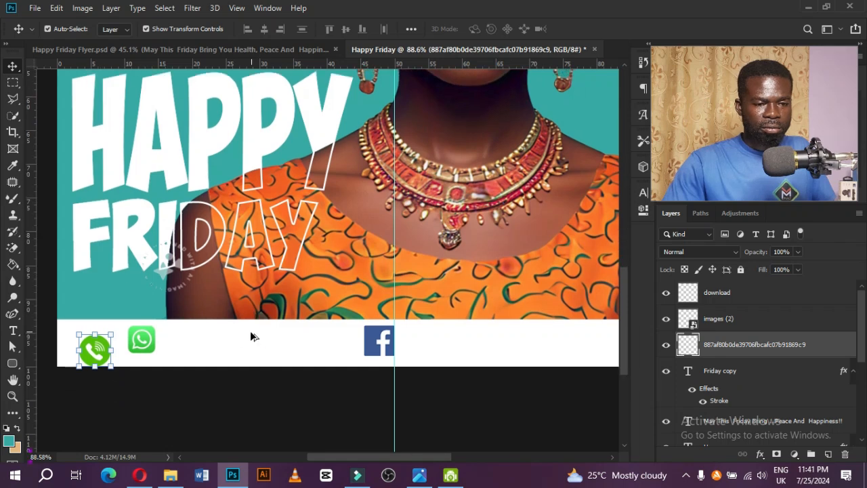
scroll(232, 339, up, 1)
scroll(147, 369, up, 3)
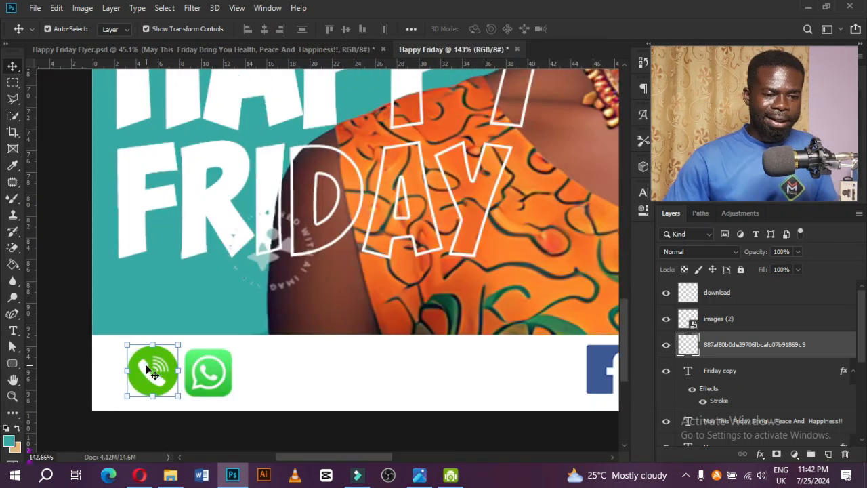
key(ctrl+0)
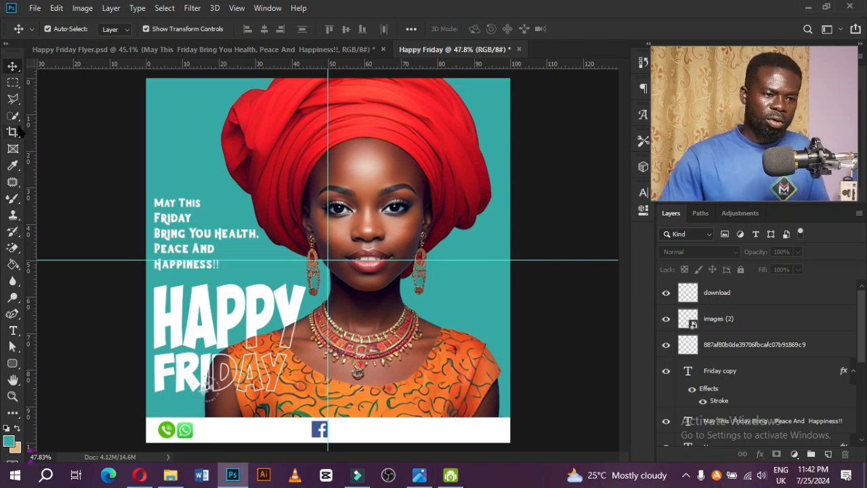
Sample a dark red from the woman's head wrap as the foreground colour with the Eyedropper
click(13, 164)
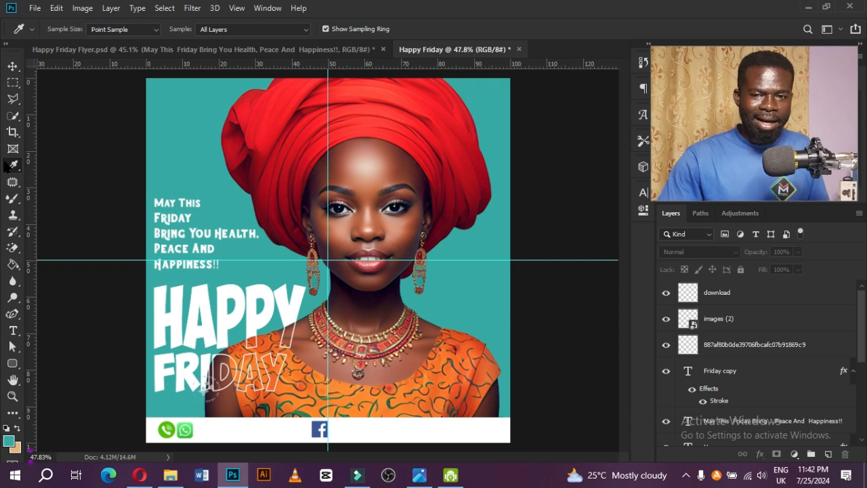
click(444, 207)
click(460, 164)
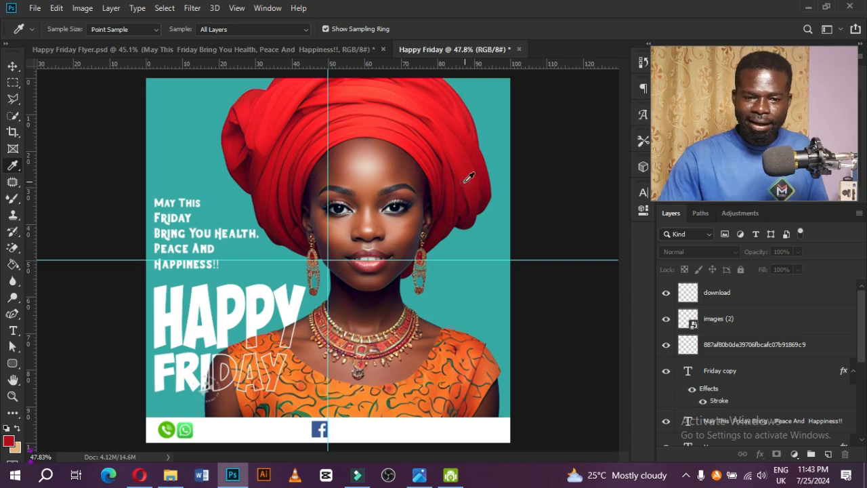
click(463, 180)
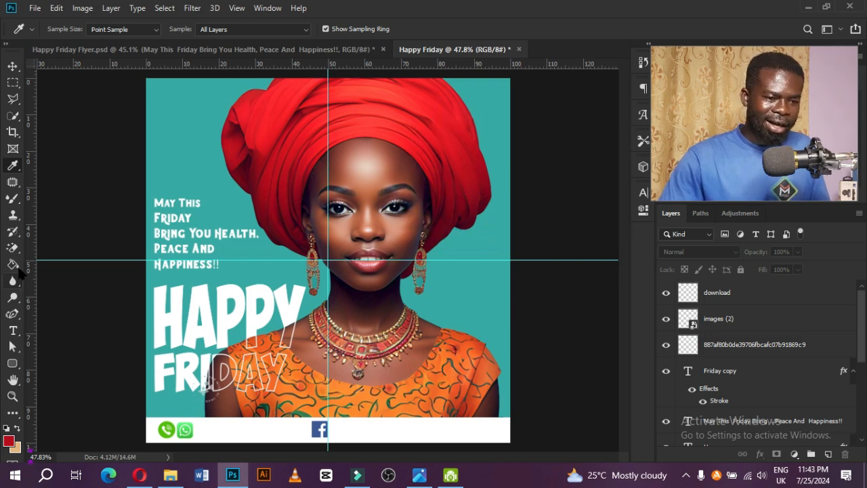
Fill the phone icon's green circle with the sampled dark red using the Paint Bucket
click(14, 265)
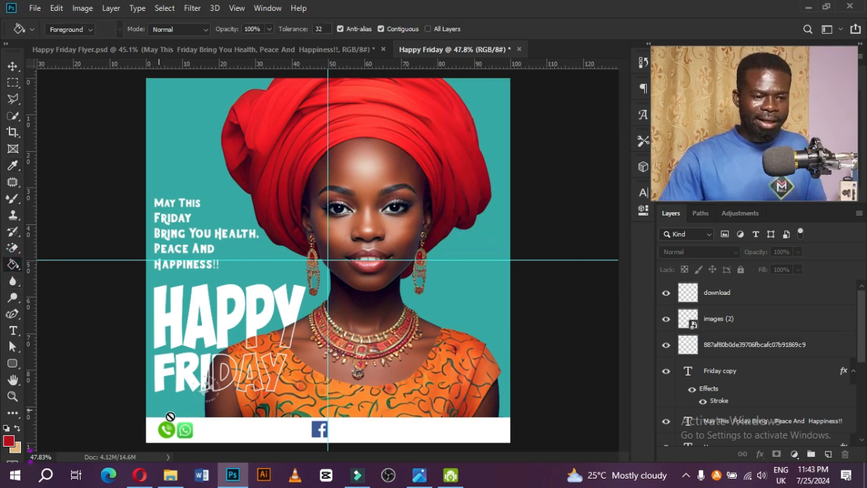
ctrl+click(233, 439)
scroll(233, 438, up, 3)
click(120, 425)
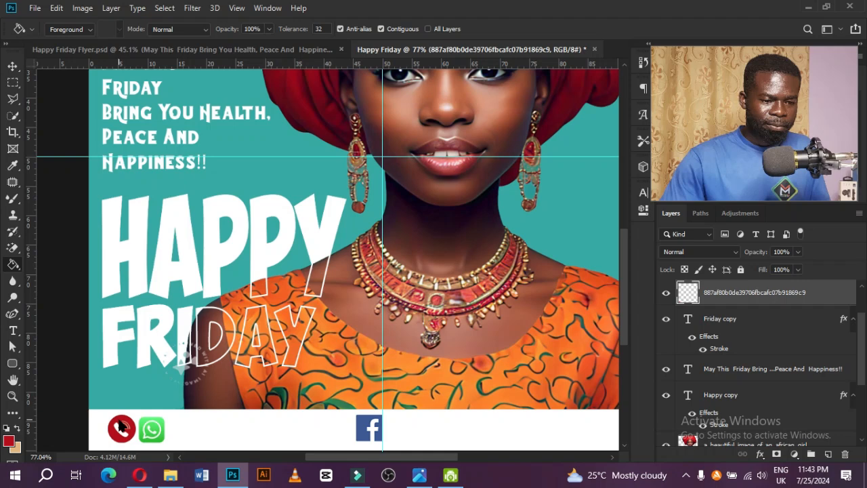
Fill both green areas of the WhatsApp icon with the same dark red
key(v)
click(155, 430)
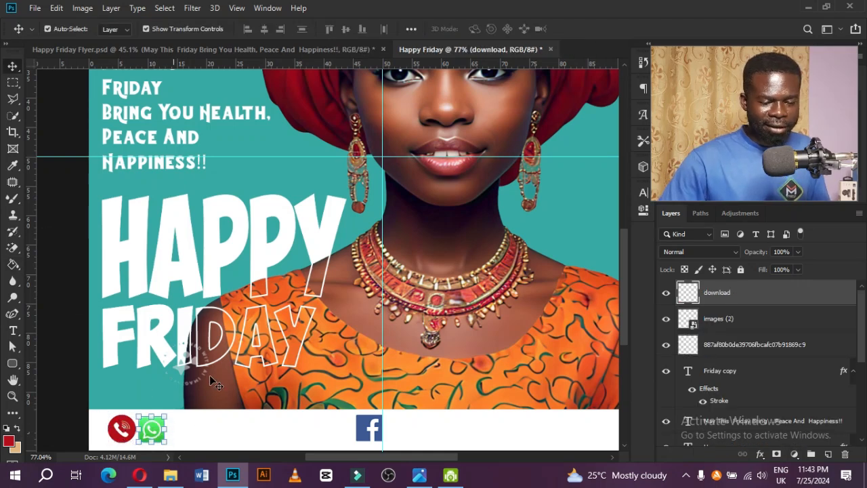
click(13, 264)
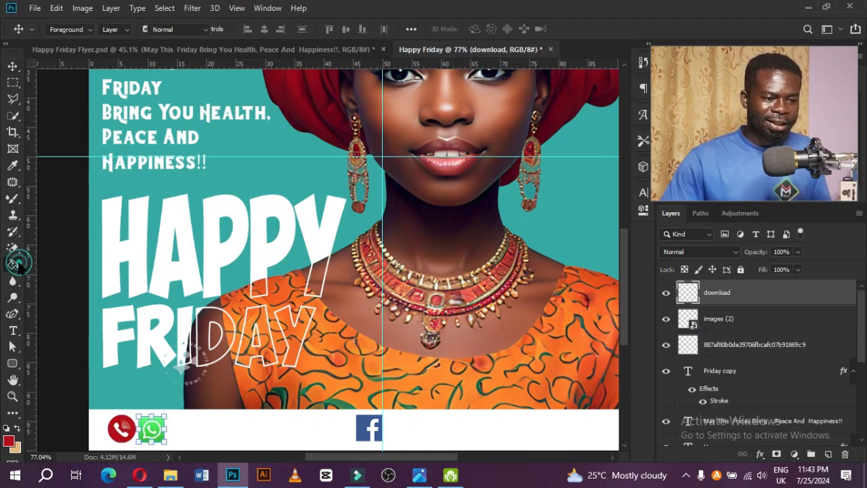
click(163, 427)
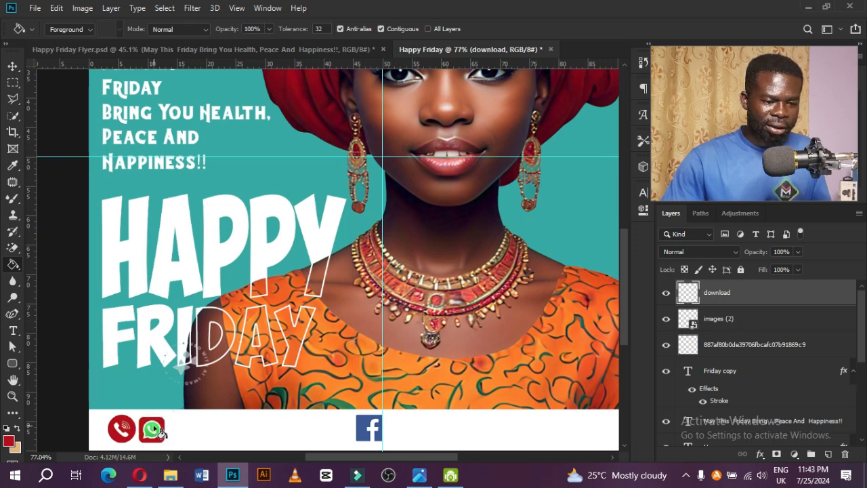
click(155, 431)
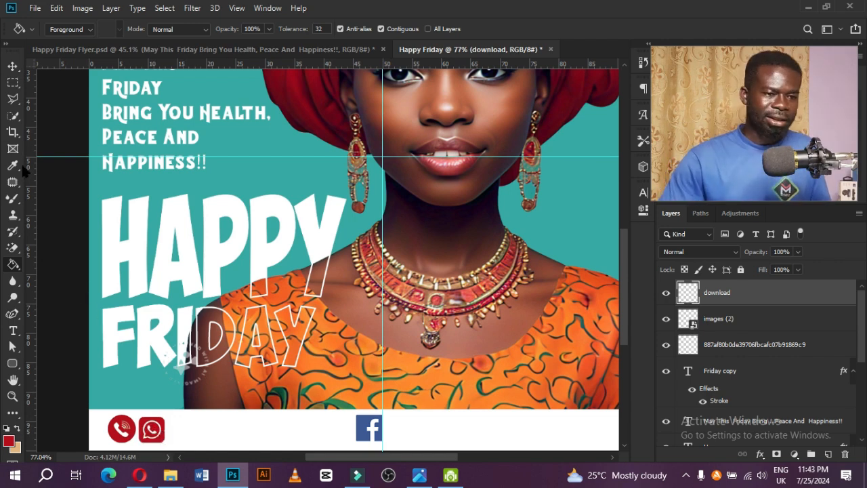
Move the Facebook icon closer to the WhatsApp icon on the footer strip, then rasterize it and fill its blue area with the dark red foreground colour
click(13, 65)
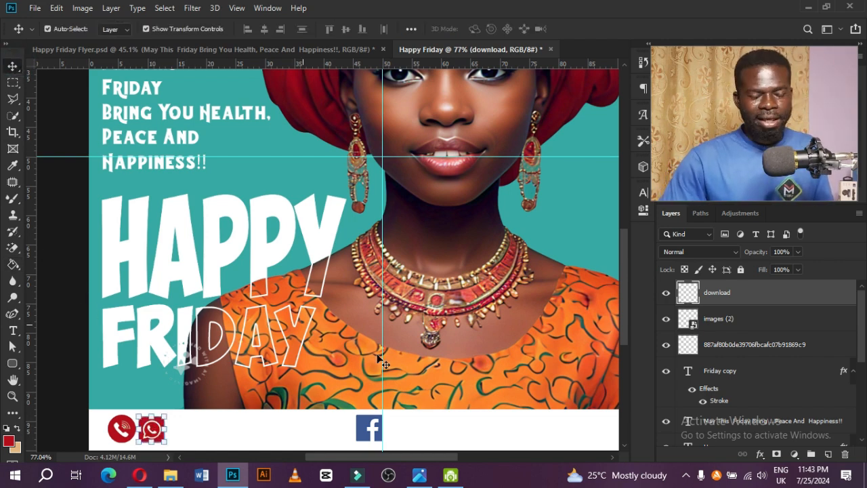
drag(372, 425, 316, 428)
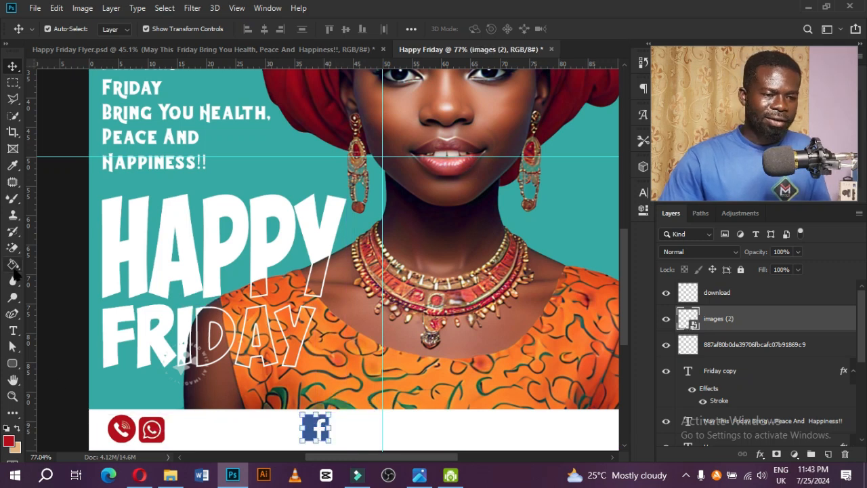
click(13, 264)
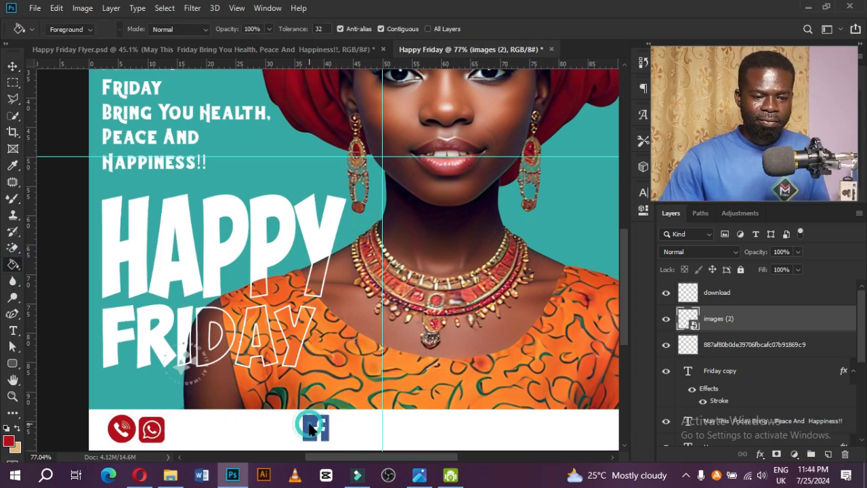
click(309, 425)
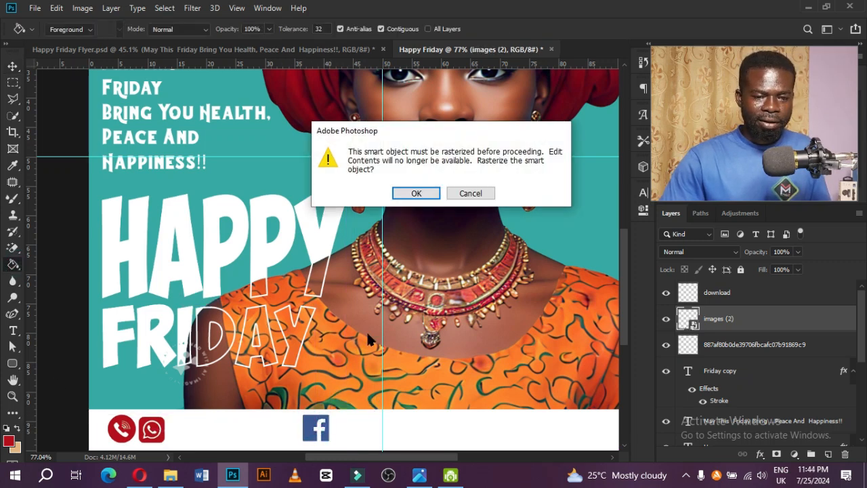
click(416, 193)
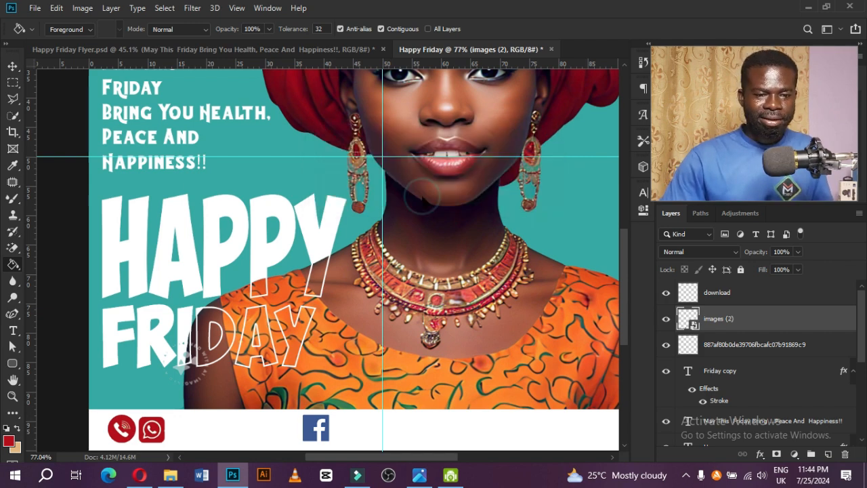
click(312, 425)
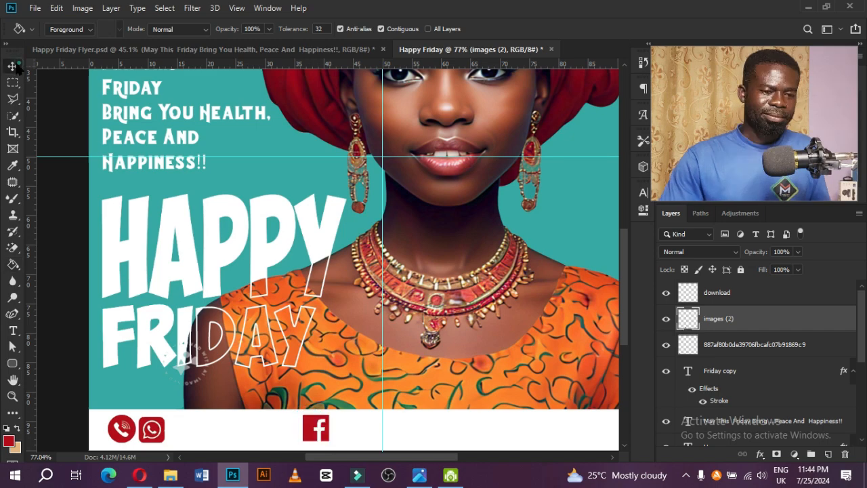
key(v)
click(174, 429)
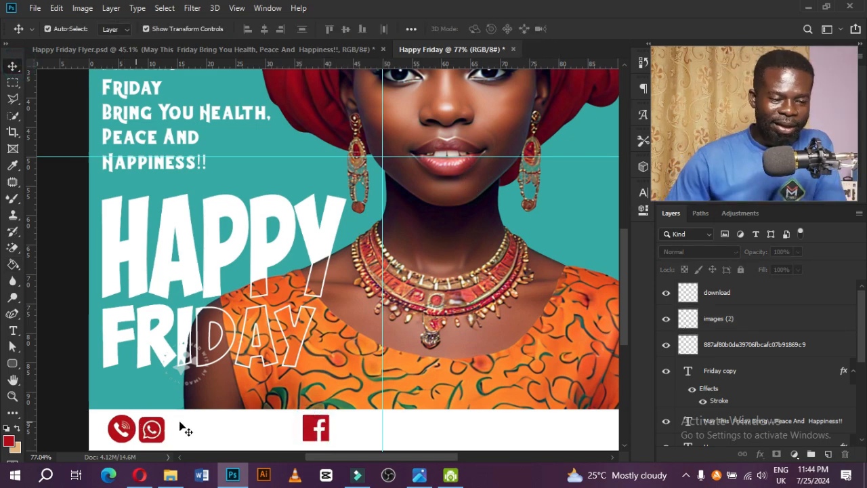
Draw a dark red rectangle shape about 57 × 53 px over the Facebook icon, matching the icon's size
scroll(576, 84, up, 3)
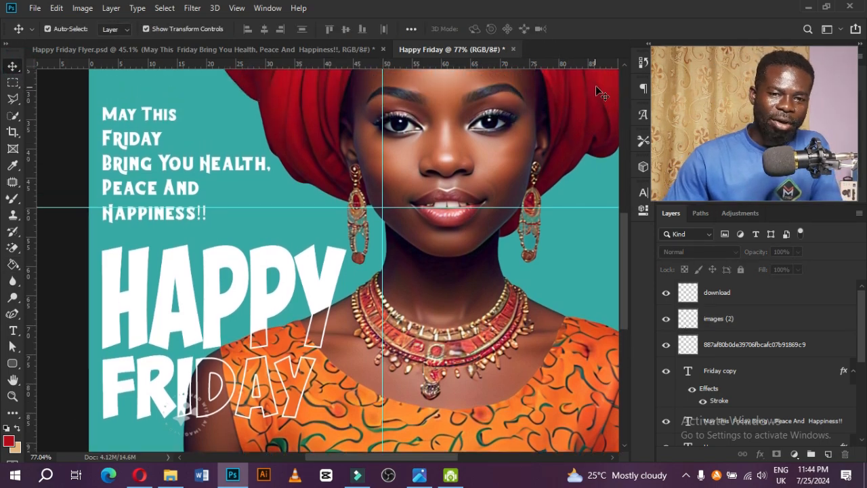
scroll(598, 89, up, 2)
scroll(332, 341, down, 5)
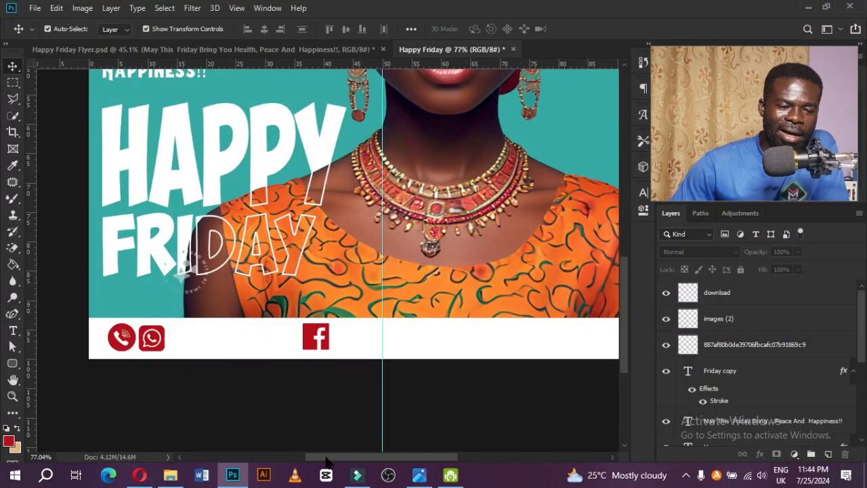
drag(329, 456, 336, 456)
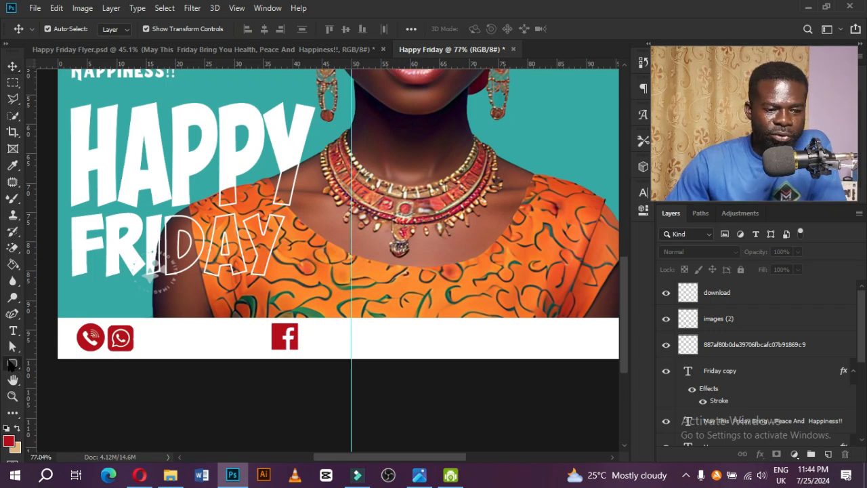
click(11, 363)
click(70, 364)
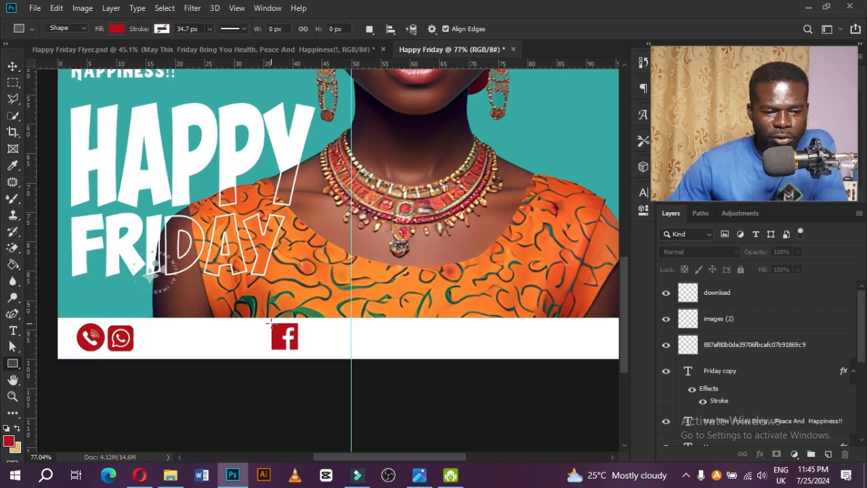
drag(269, 322, 298, 348)
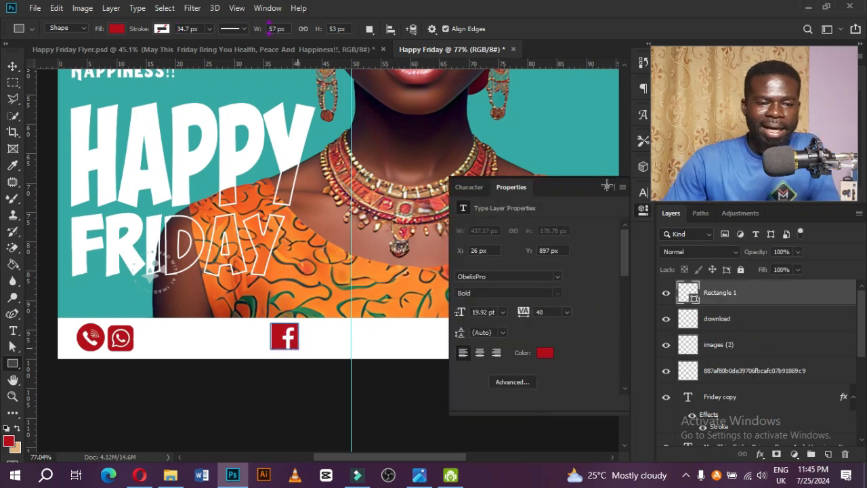
click(602, 187)
Move the red rectangle along the footer strip to the empty area right of the vertical centre guide and duplicate its layer
click(13, 66)
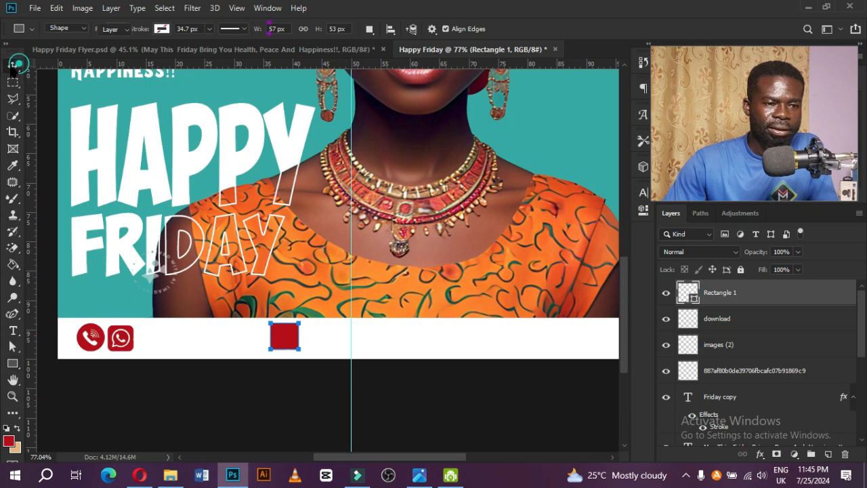
drag(293, 336, 548, 337)
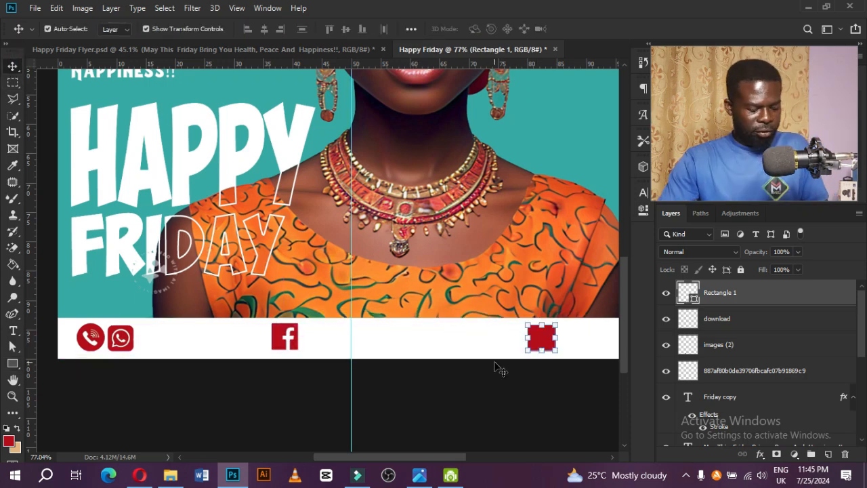
key(ctrl+j)
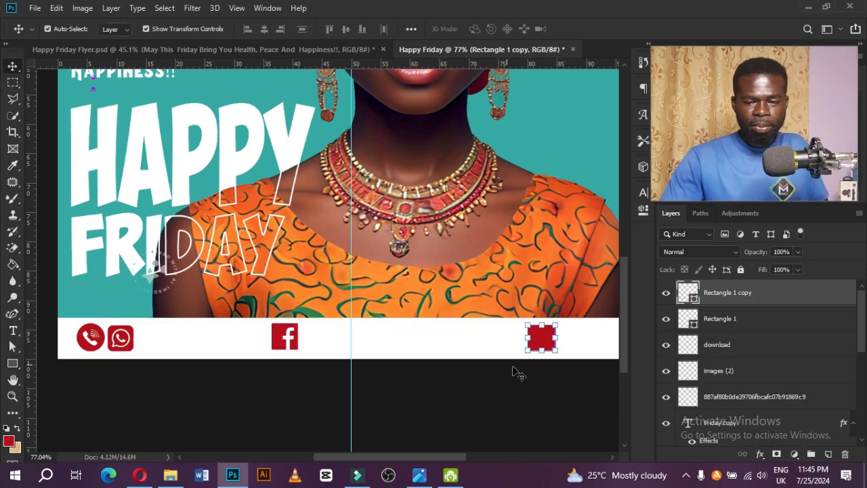
Place horizontal guides at the red rectangle's middle, top and bottom edges, plus a vertical guide along its left edge
drag(489, 61, 508, 337)
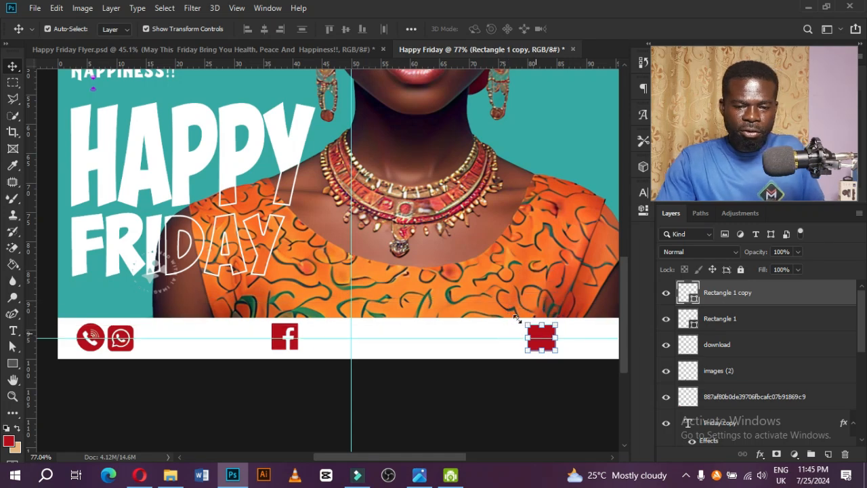
drag(468, 65, 442, 327)
drag(473, 68, 440, 350)
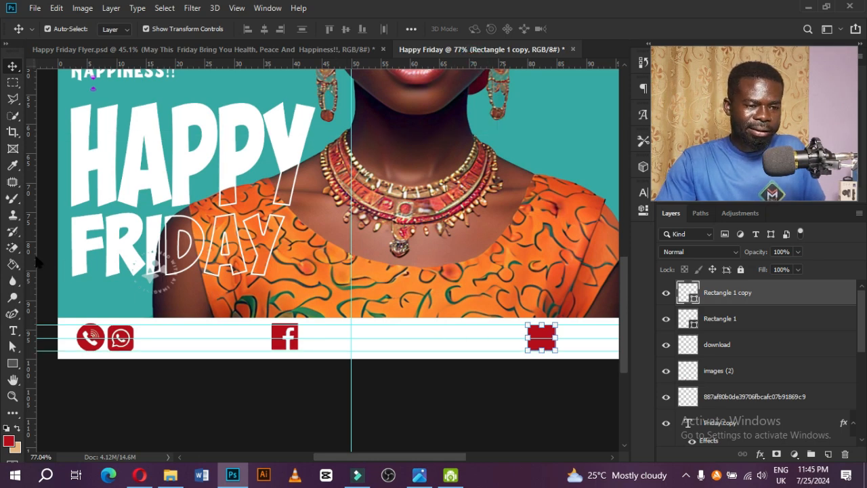
drag(30, 261, 526, 266)
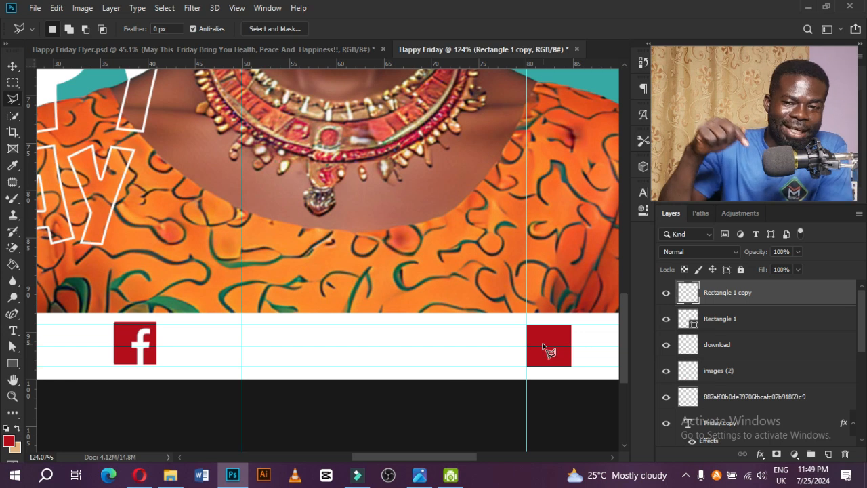
key(v)
drag(547, 350, 505, 351)
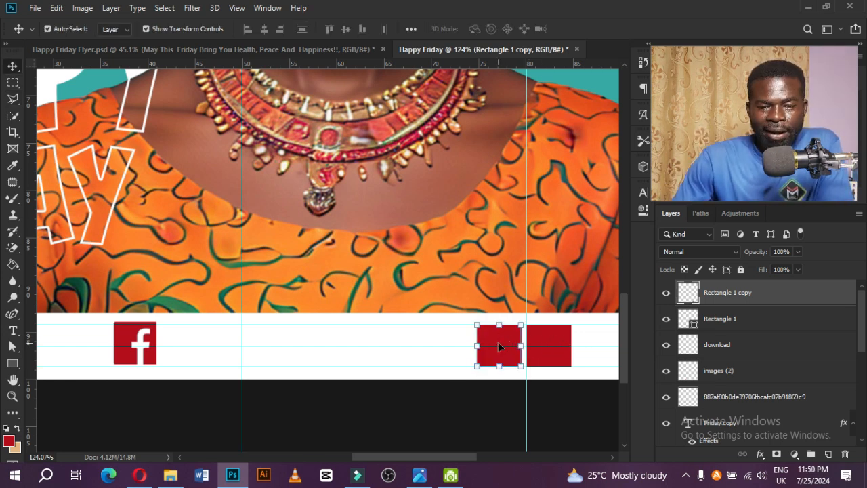
key(ctrl+z)
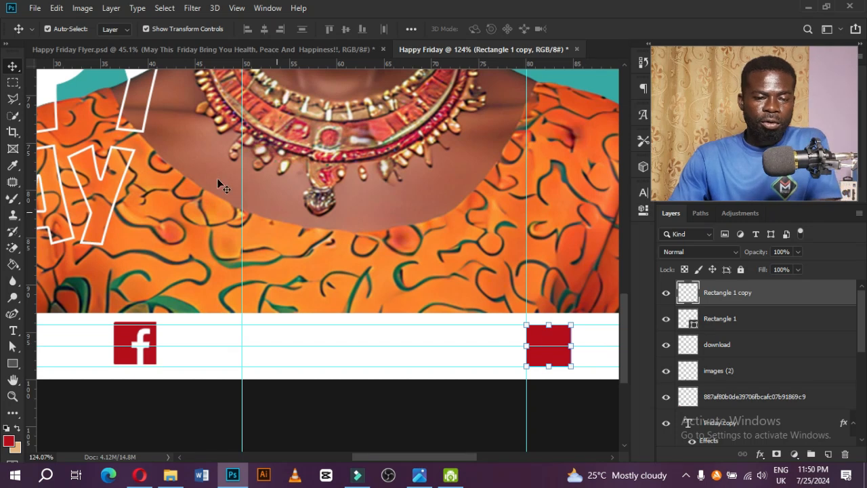
Select a right-pointing triangle on the duplicate rectangle with the Polygonal Lasso, from its two left corners to its right edge's midpoint
click(12, 99)
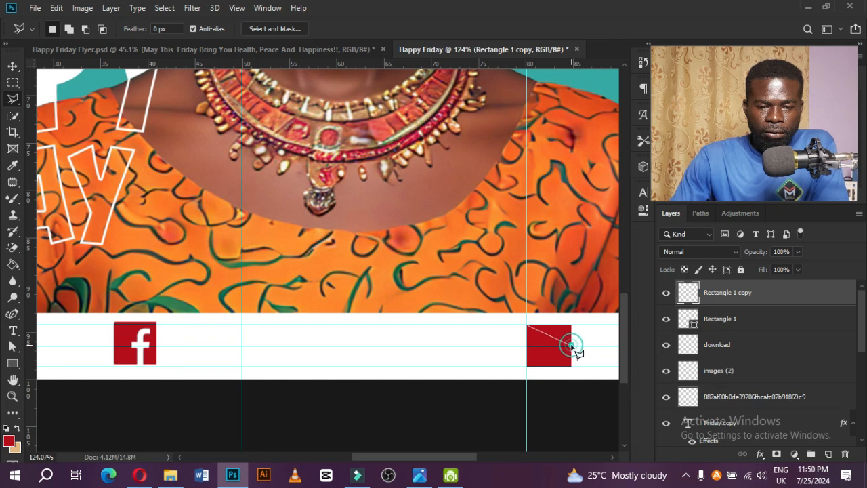
click(527, 366)
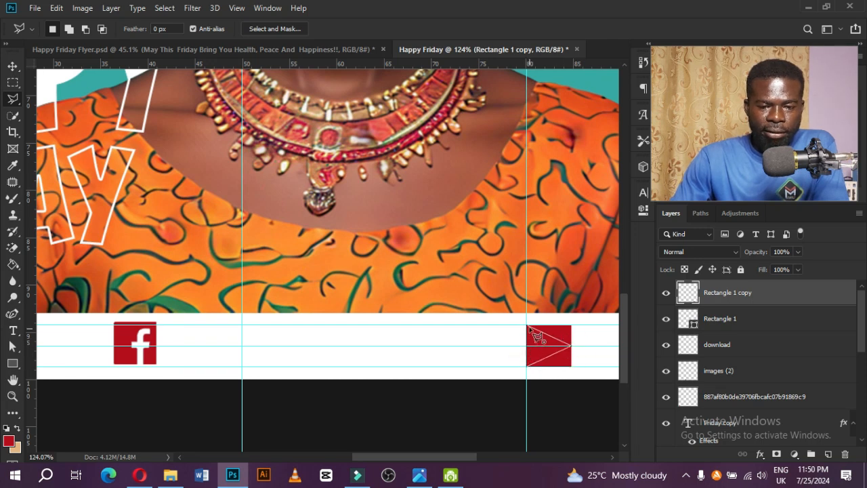
click(528, 327)
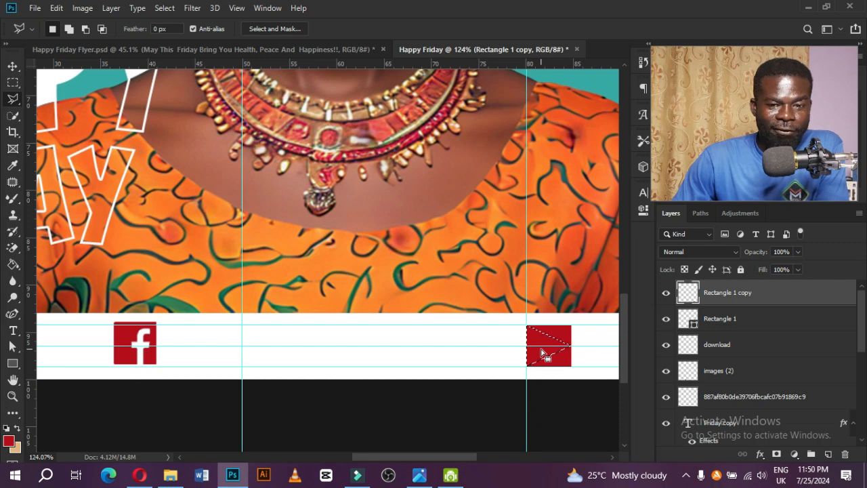
Put the selected triangle on its own new layer and hide the Rectangle 1 copy layer
key(m)
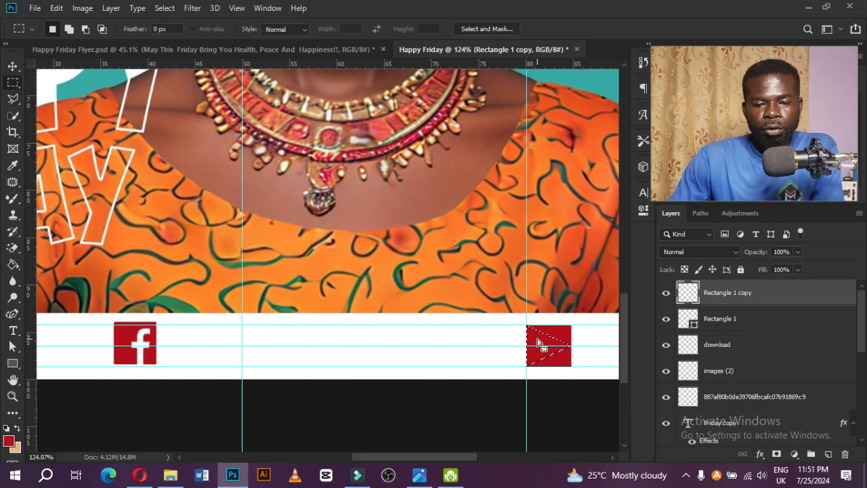
right_click(537, 343)
click(593, 196)
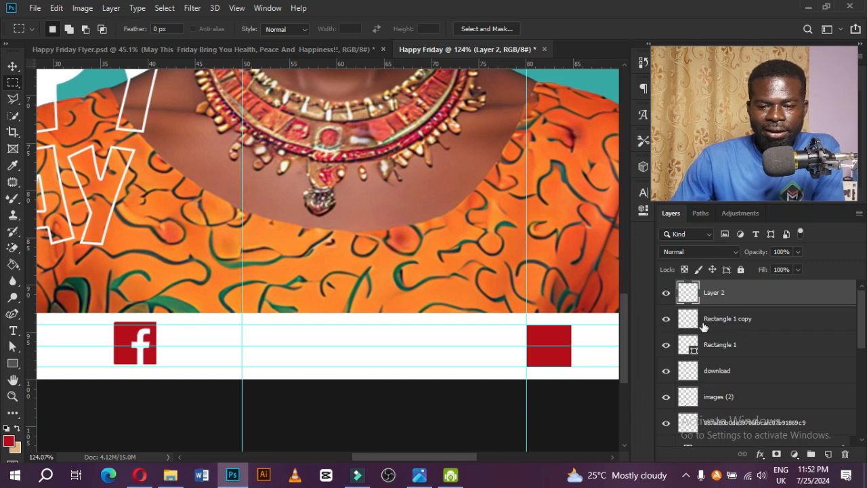
click(666, 319)
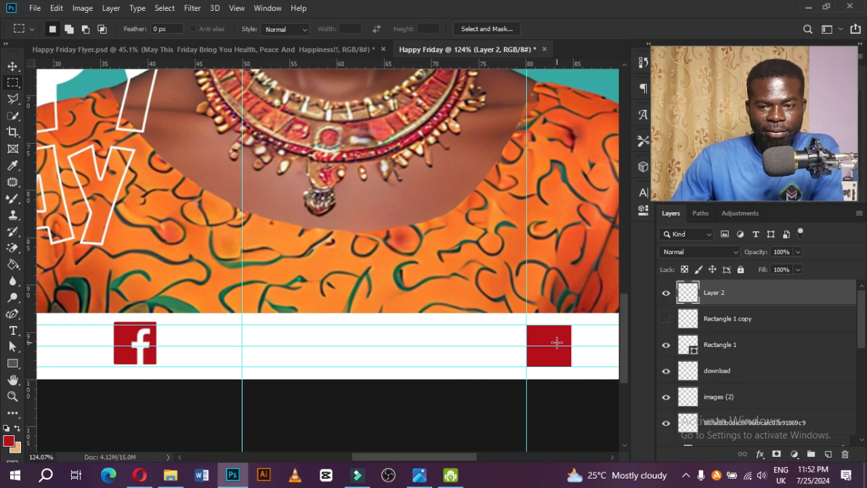
Apply a white (ffffff) Color Overlay at 100% opacity to the triangle's layer
double_click(815, 304)
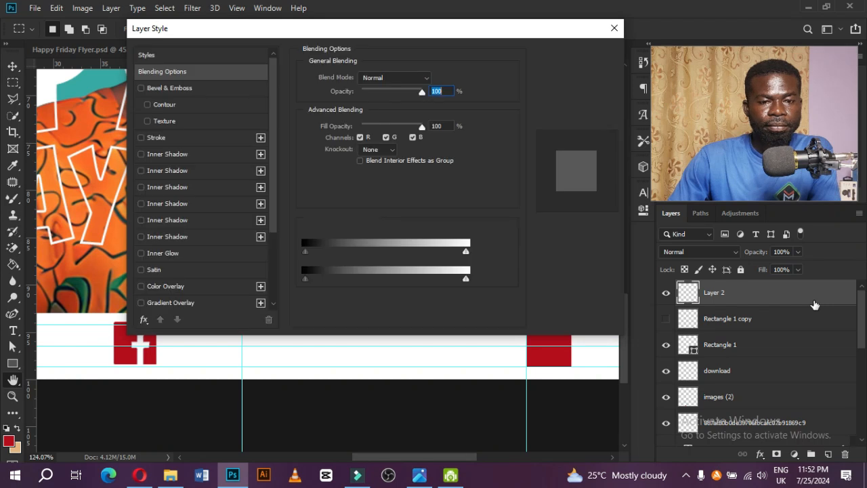
scroll(179, 265, down, 1)
click(161, 269)
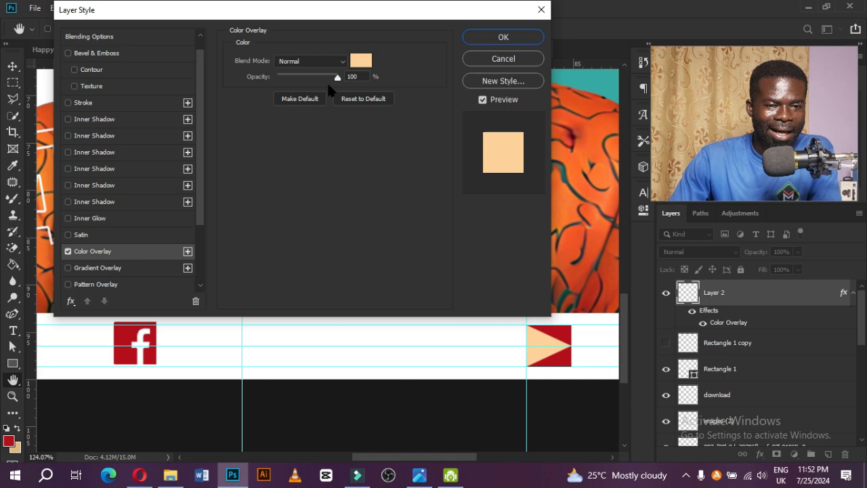
click(358, 61)
click(373, 334)
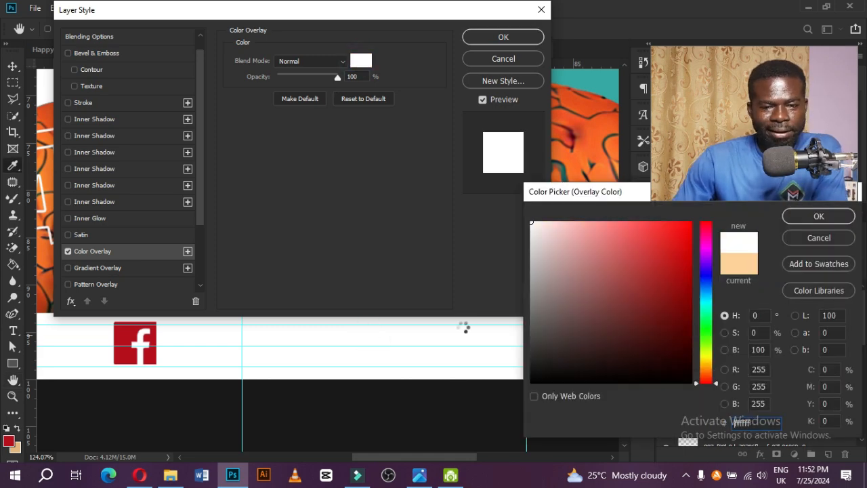
click(819, 216)
click(503, 38)
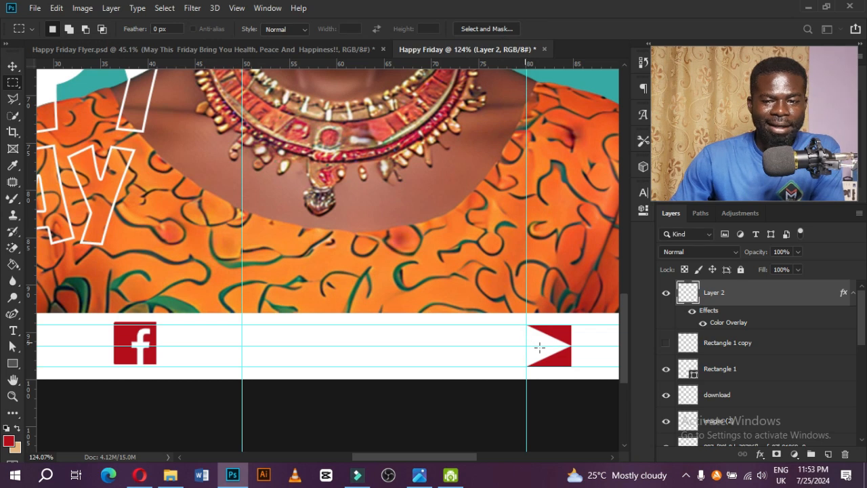
Scale the white triangle proportionally to 50% inside the red rectangle
click(13, 66)
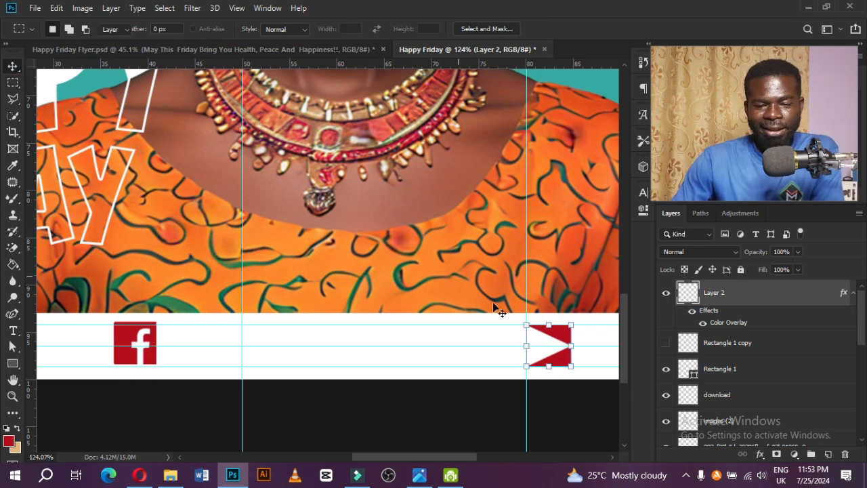
drag(530, 346, 547, 344)
click(585, 28)
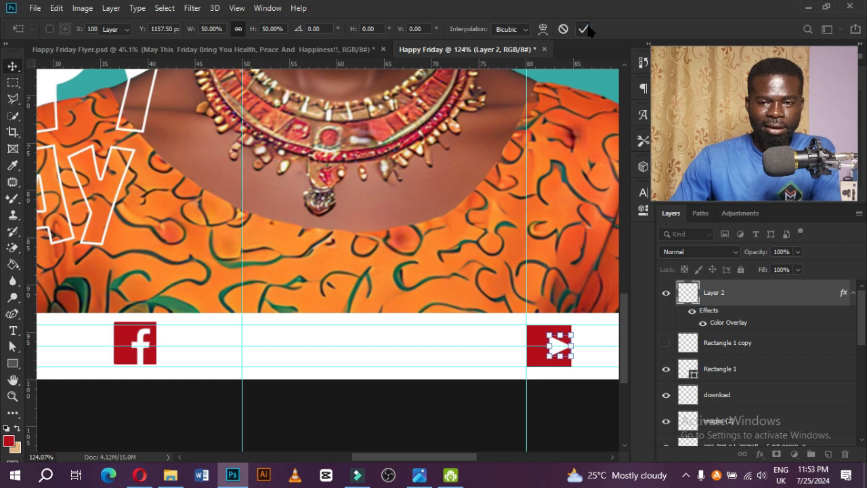
Centre the white triangle horizontally and vertically within the red Rectangle 1, using the rectangle's outline as the alignment selection
ctrl+click(687, 370)
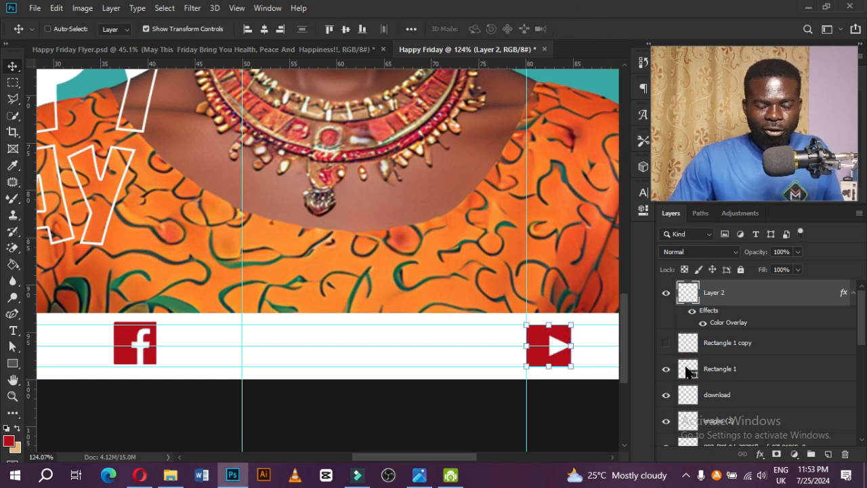
click(688, 369)
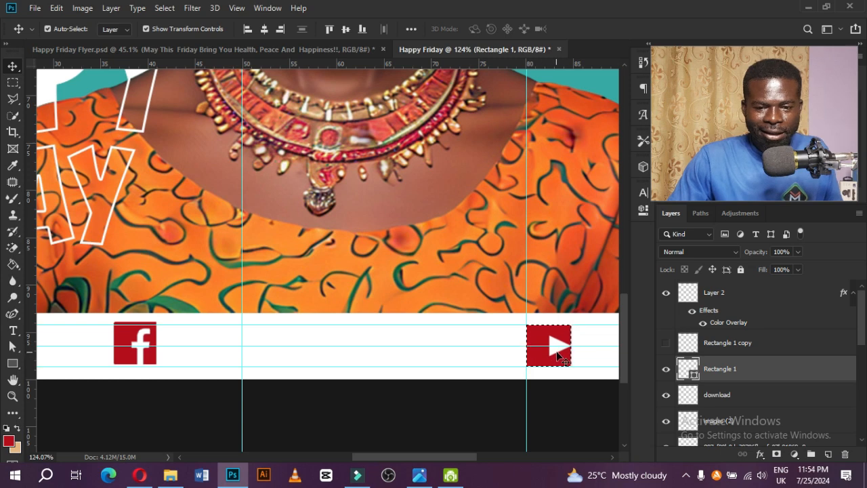
click(715, 292)
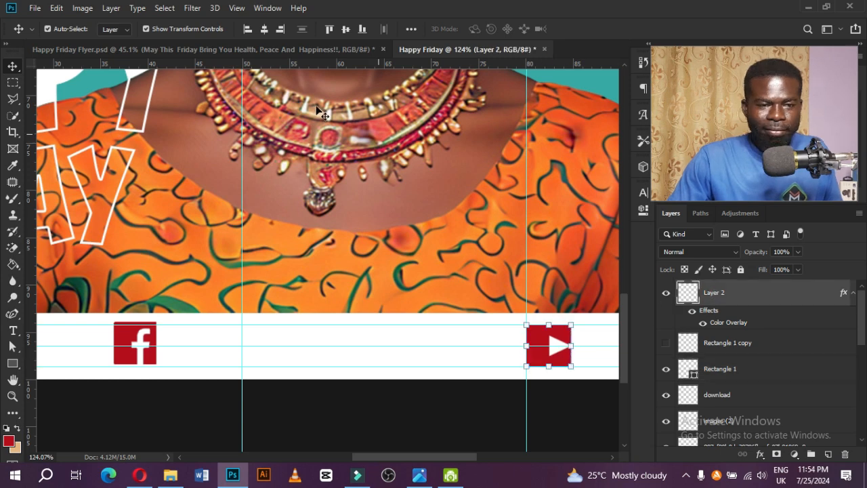
click(264, 29)
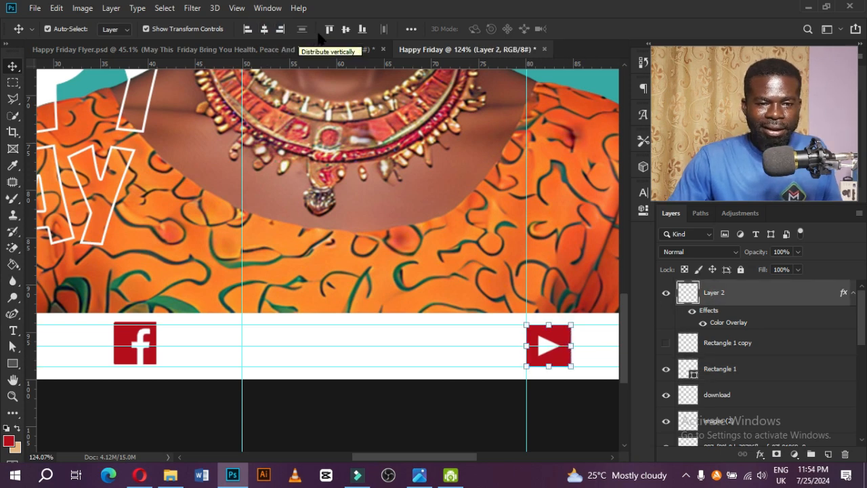
click(346, 29)
click(280, 400)
Copy both phone number texts from Happy Friday Flyer.psd into the Happy Friday footer, just to the right of the WhatsApp icon
scroll(282, 398, down, 3)
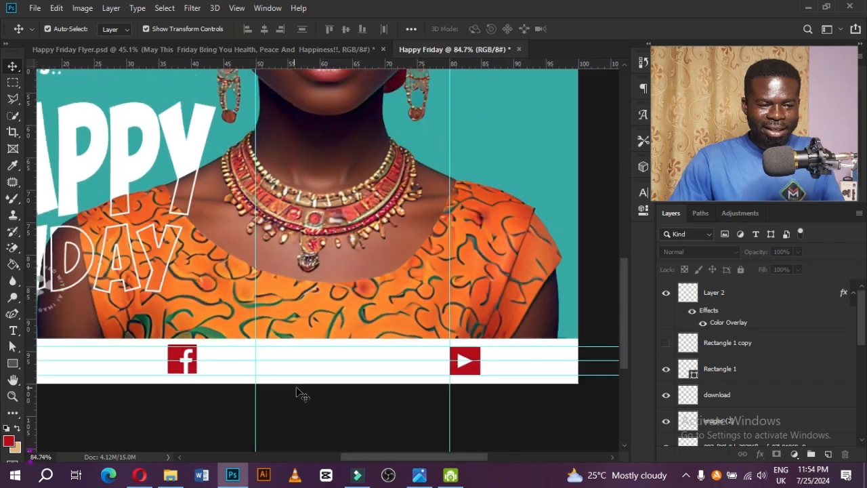
scroll(308, 391, down, 1)
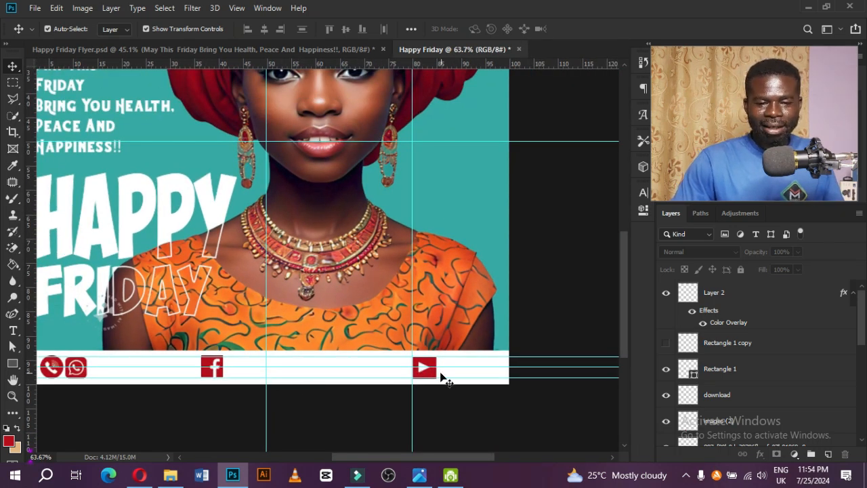
scroll(437, 375, left, 2)
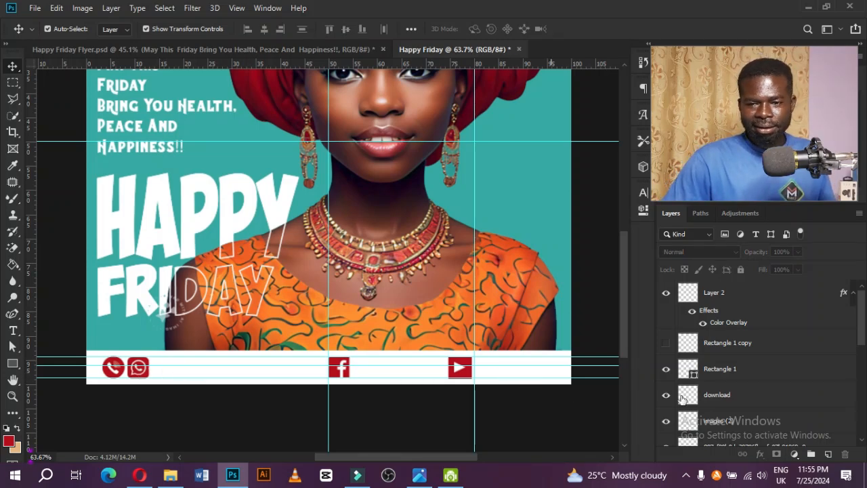
click(76, 50)
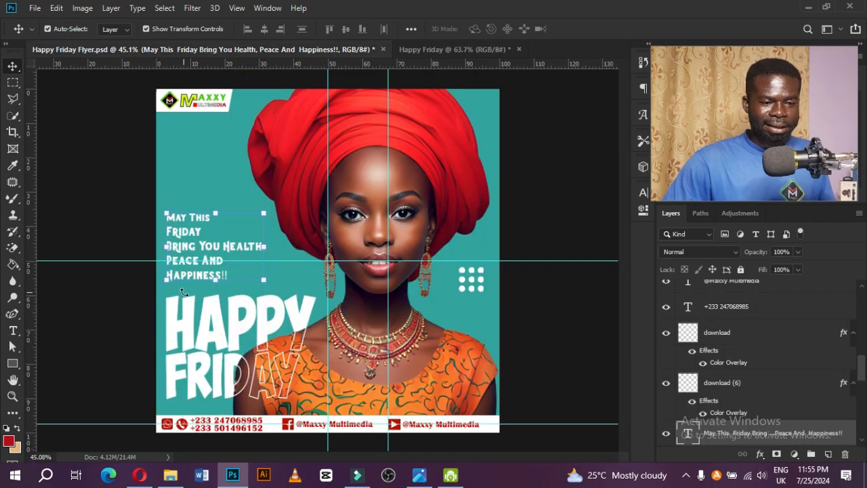
click(216, 421)
shift+click(216, 428)
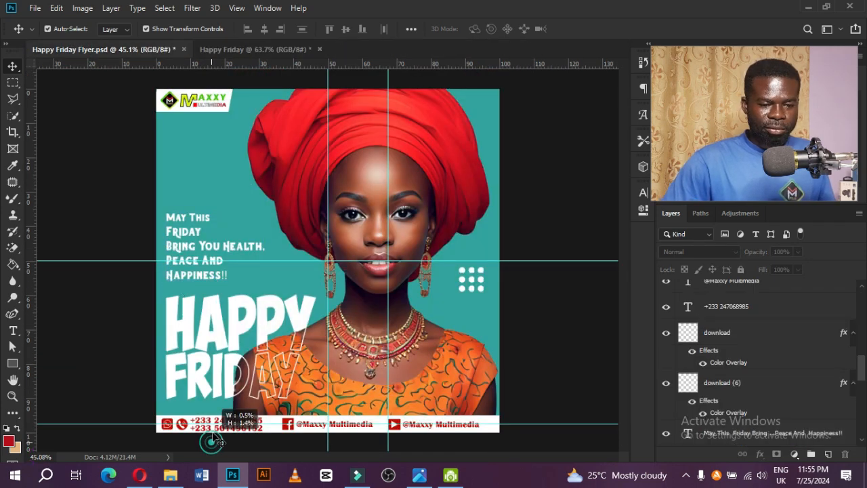
drag(223, 431, 181, 360)
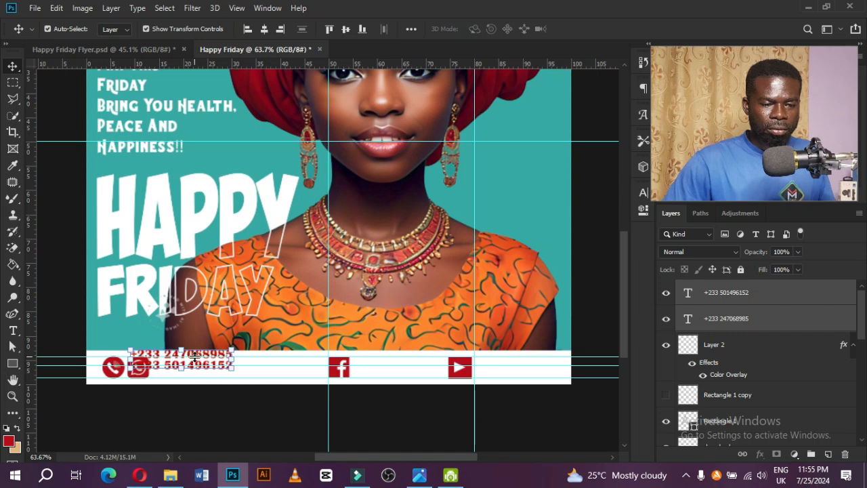
drag(194, 358, 218, 366)
click(154, 53)
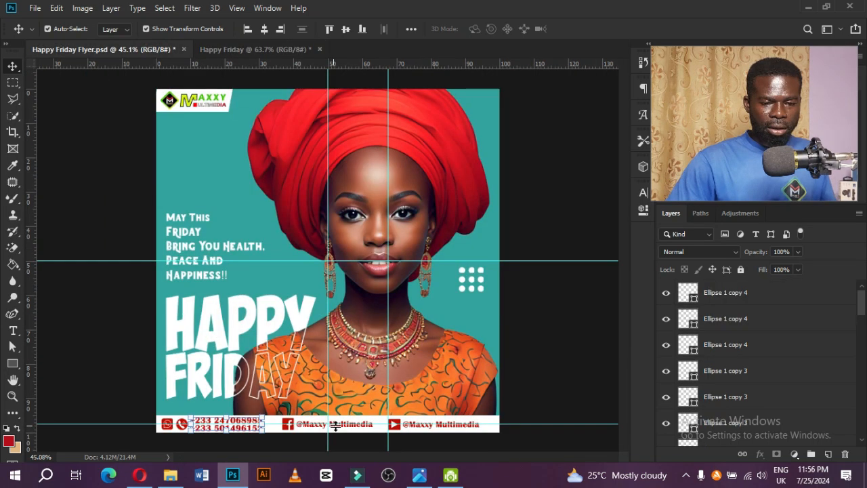
drag(346, 433, 366, 374)
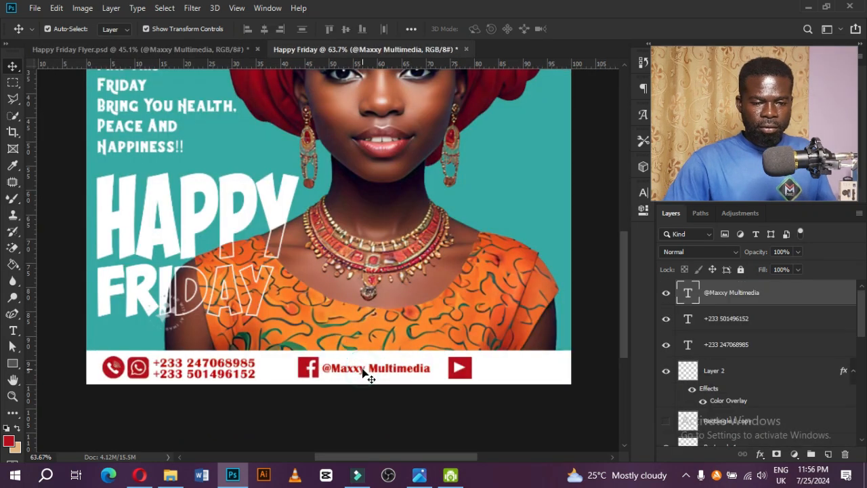
drag(288, 422, 418, 420)
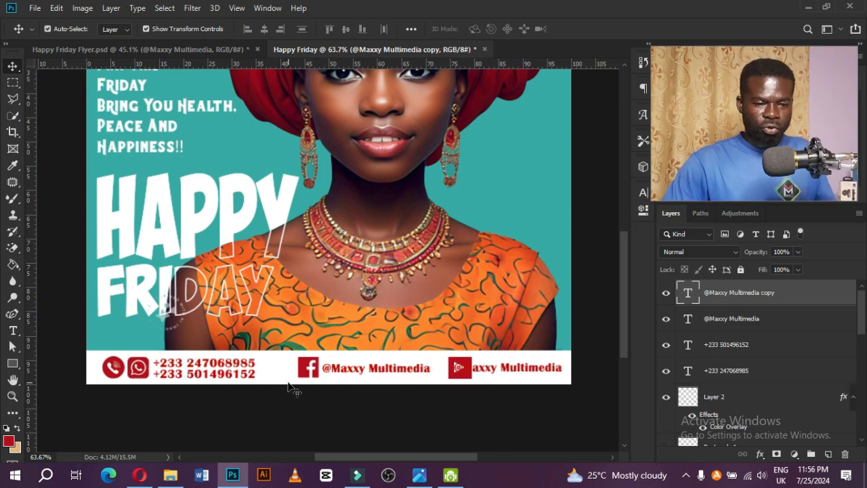
drag(279, 373, 390, 377)
drag(397, 374, 391, 373)
key(Left)
key(Left)
key(Left)
key(Left)
key(Left)
key(Left)
key(Left)
key(Left)
key(Left)
key(Left)
key(Left)
key(Left)
key(Left)
key(Left)
key(Left)
key(Left)
key(Left)
key(Left)
key(Left)
key(Left)
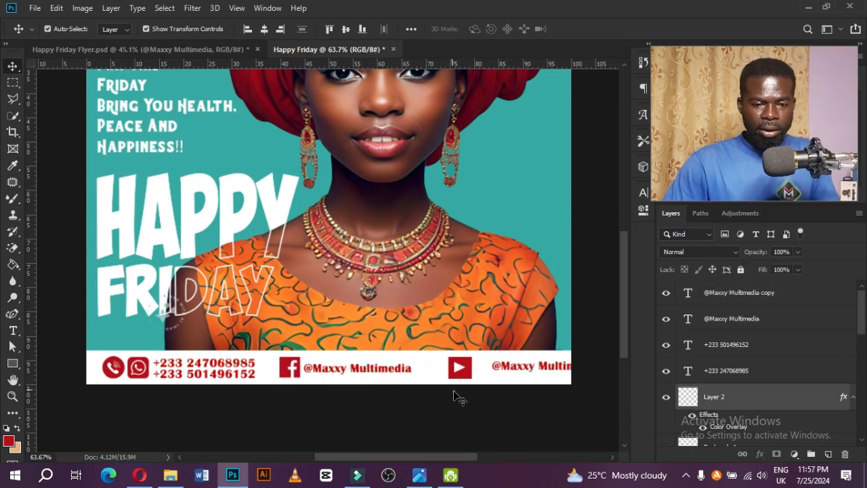
mouse_move(453, 391)
mouse_down()
mouse_move(464, 372)
mouse_move(460, 379)
mouse_up()
drag(424, 399, 431, 391)
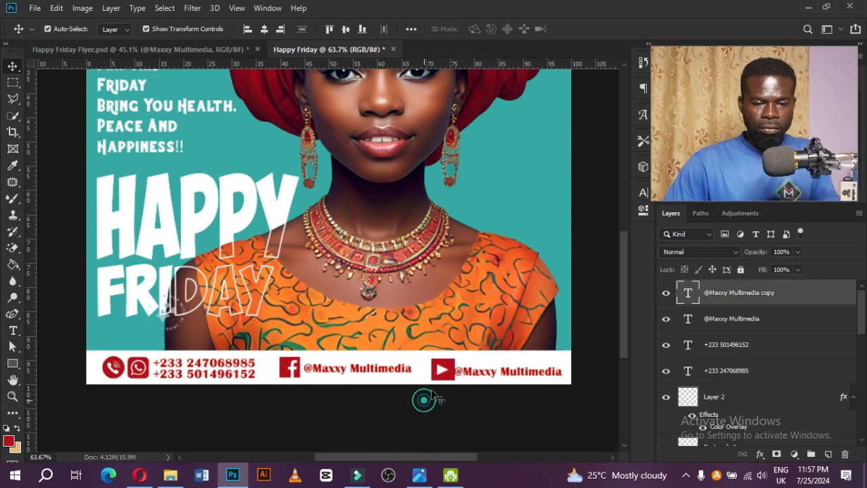
drag(89, 362, 182, 334)
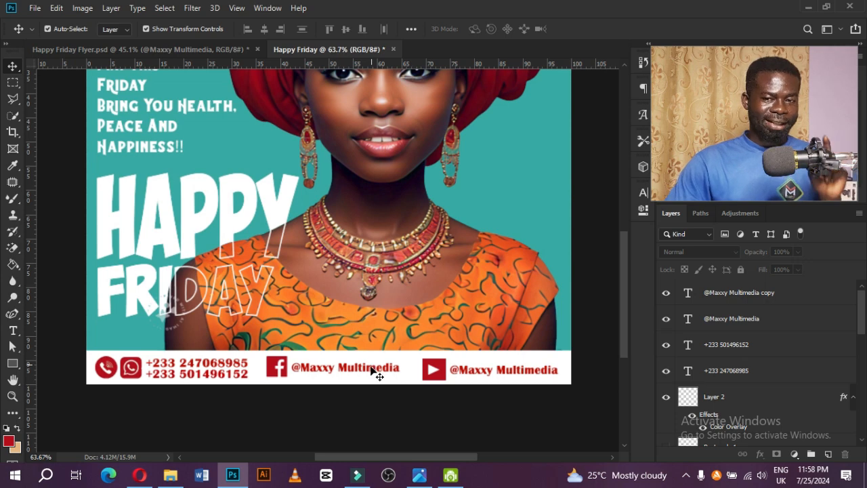
Draw a rectangle about 241 by 76 px in the flyer's top-left corner and fill it with white
scroll(378, 368, up, 5)
scroll(133, 196, down, 2)
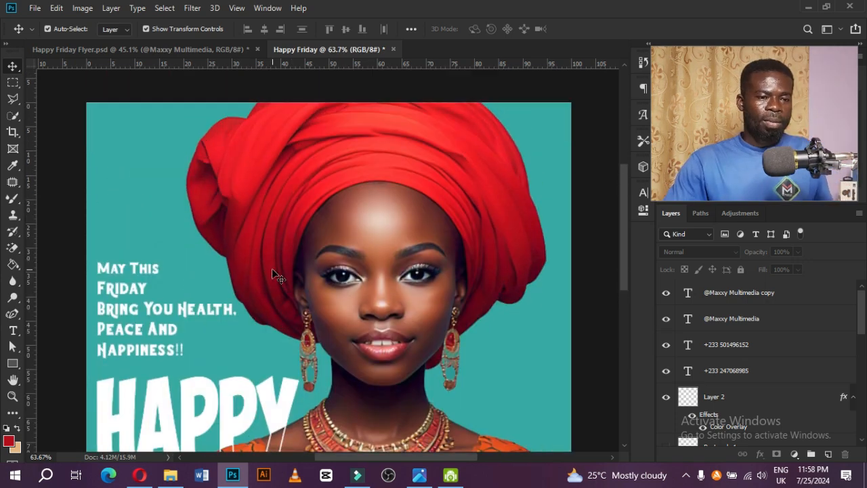
scroll(107, 211, up, 1)
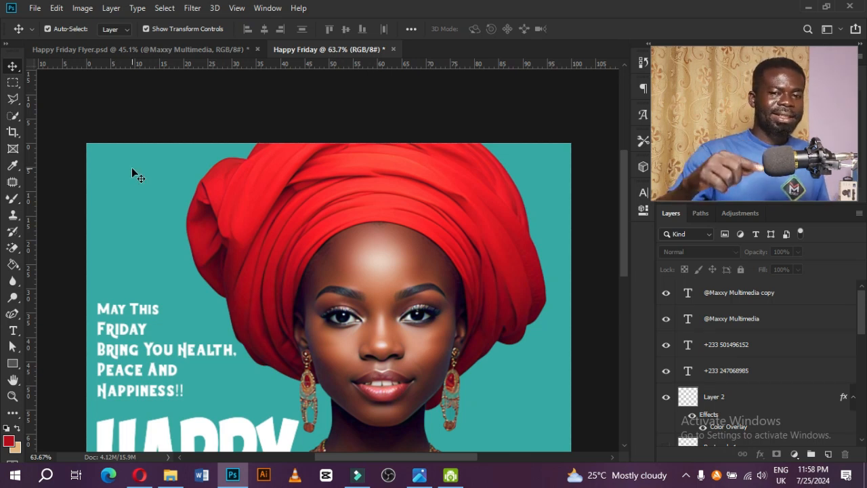
click(13, 364)
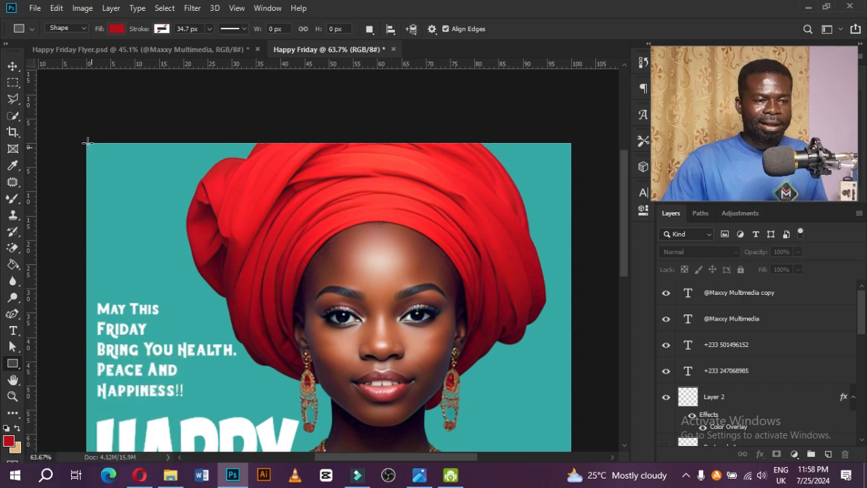
drag(87, 142, 184, 172)
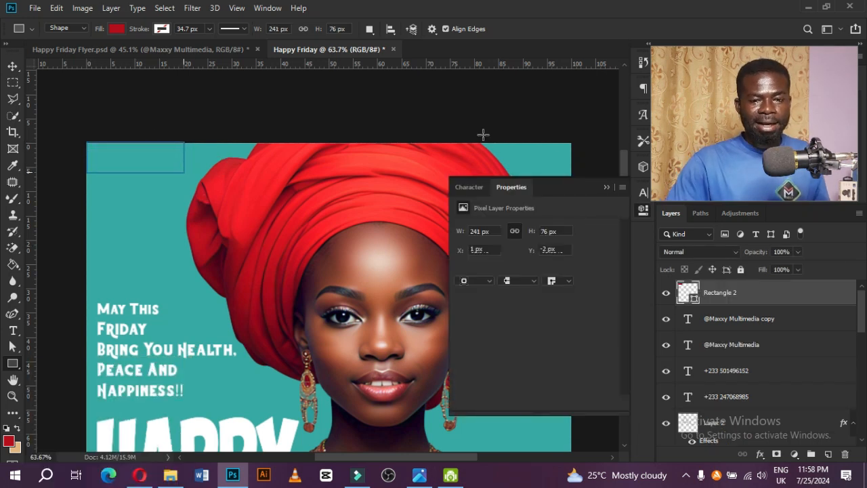
click(616, 180)
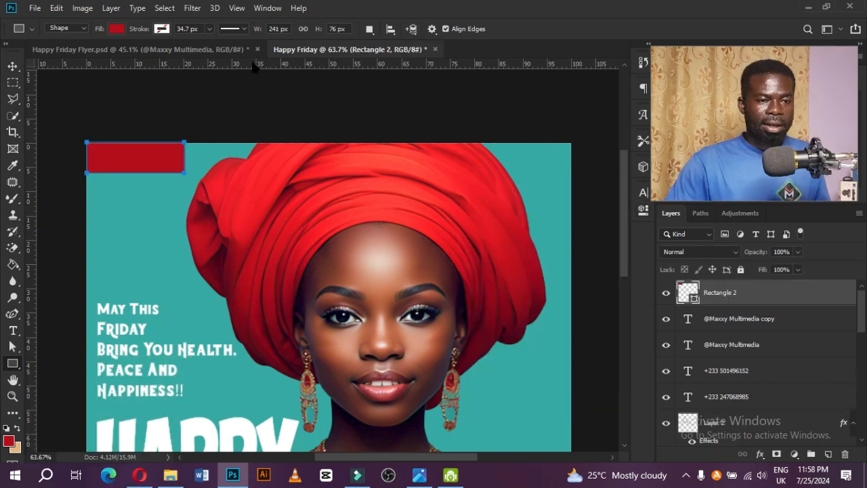
click(118, 29)
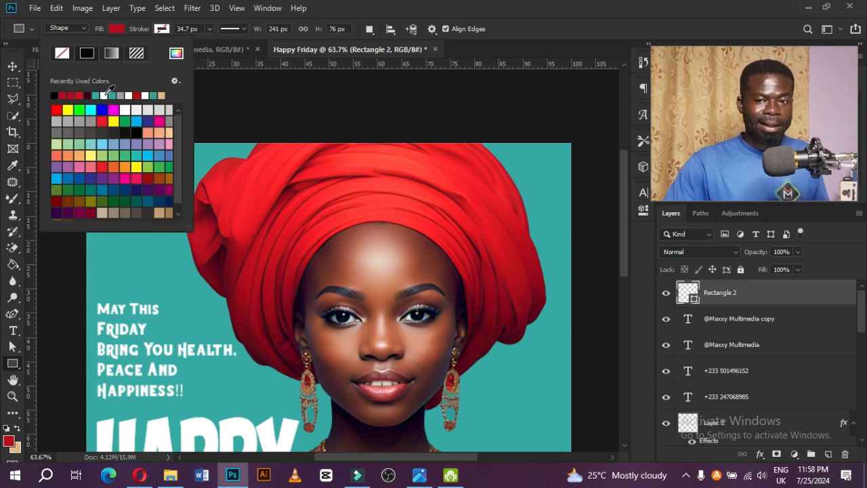
click(120, 30)
Enlarge the white corner rectangle slightly and slant its right side inward toward the bottom by about 19 degrees
key(v)
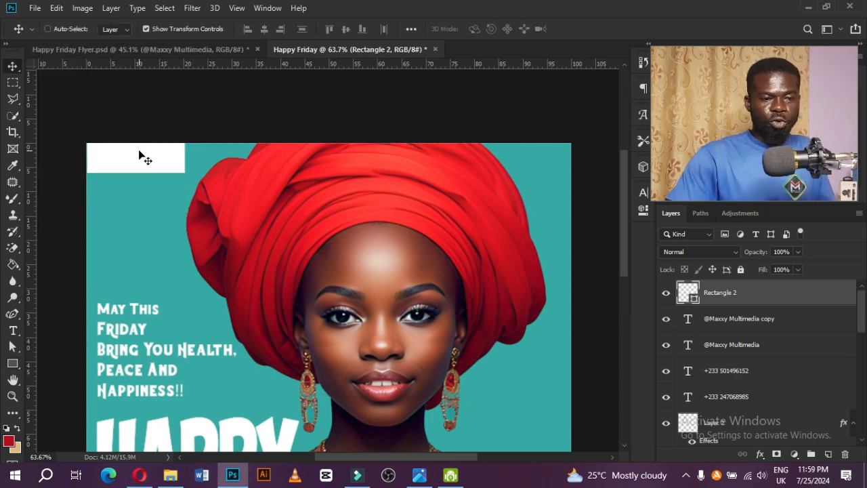
click(139, 153)
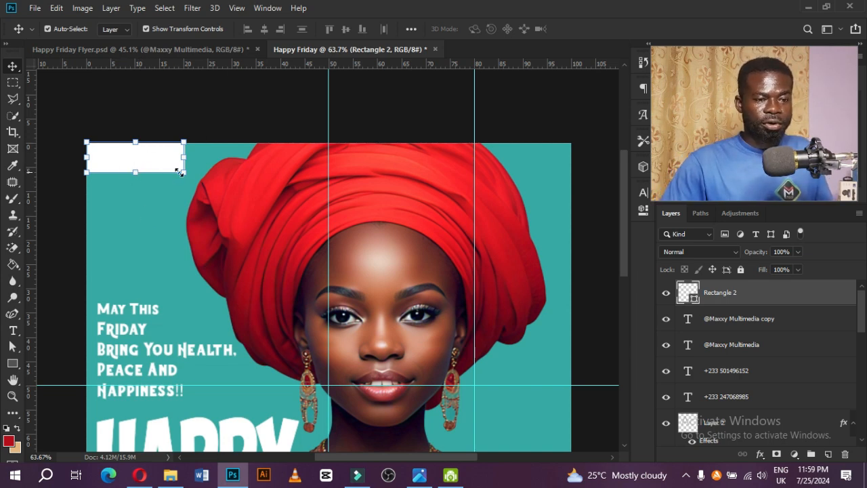
drag(180, 172, 187, 176)
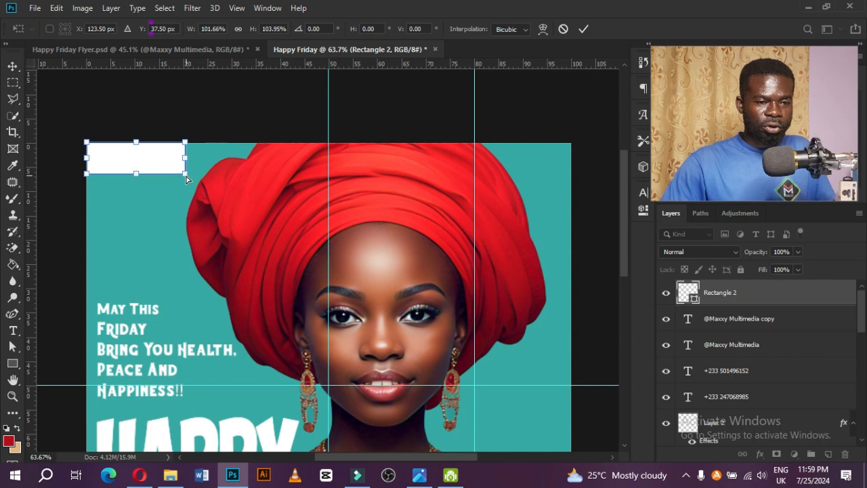
drag(185, 176, 175, 178)
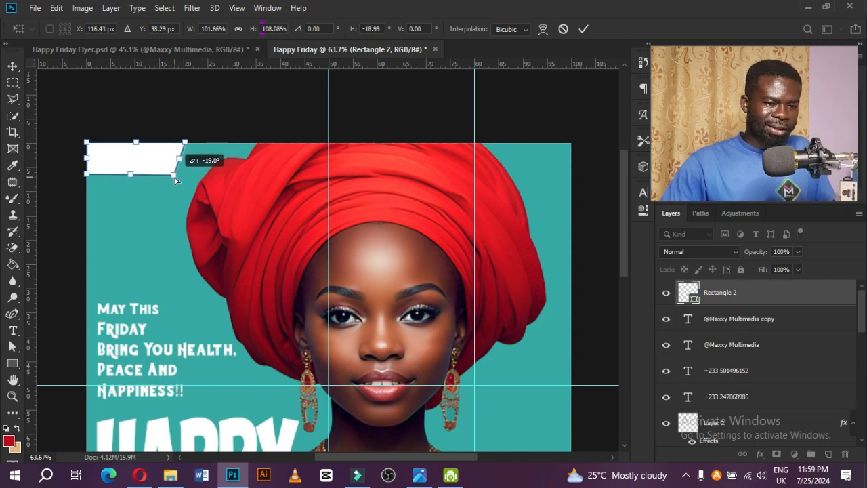
drag(175, 177, 175, 178)
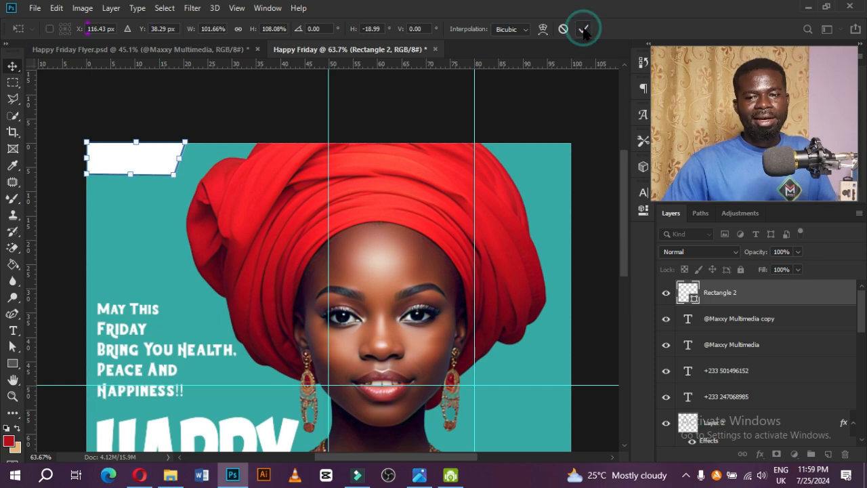
click(583, 29)
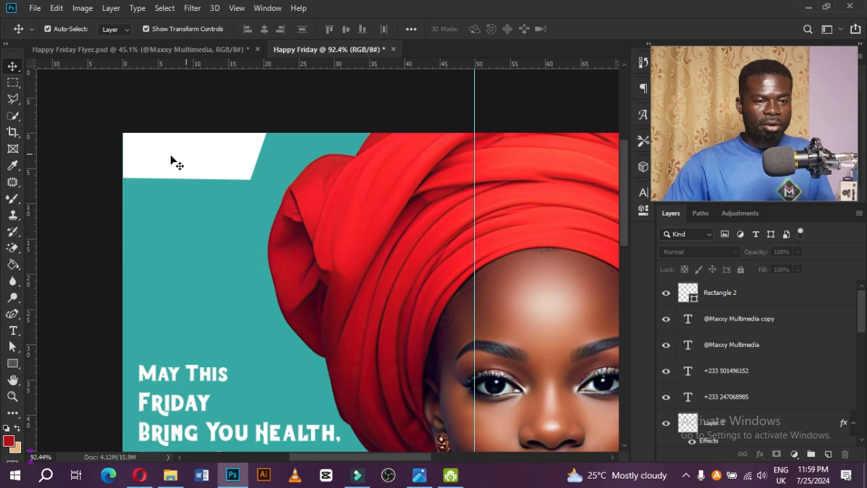
Switch to File Explorer and open the LOGOz folder under Maxxy Multimedia, Maxxy Multimedia_Collection on New Volume (E:)
click(170, 474)
click(68, 323)
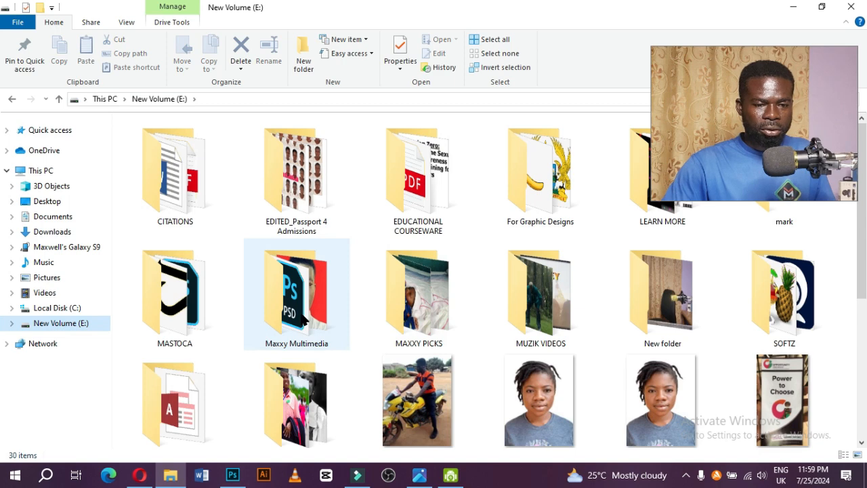
double_click(305, 320)
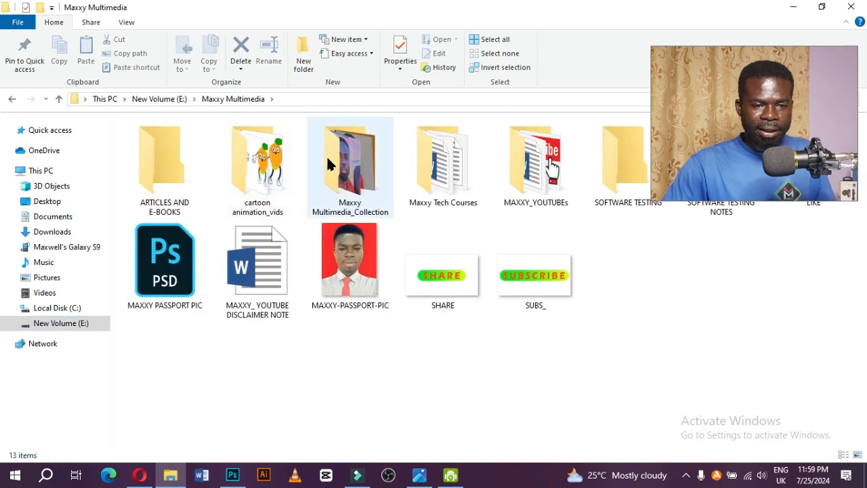
double_click(354, 163)
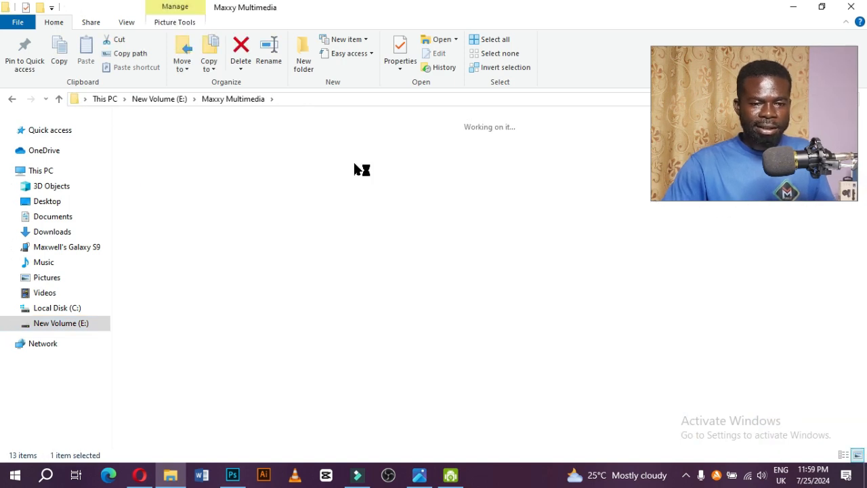
double_click(171, 152)
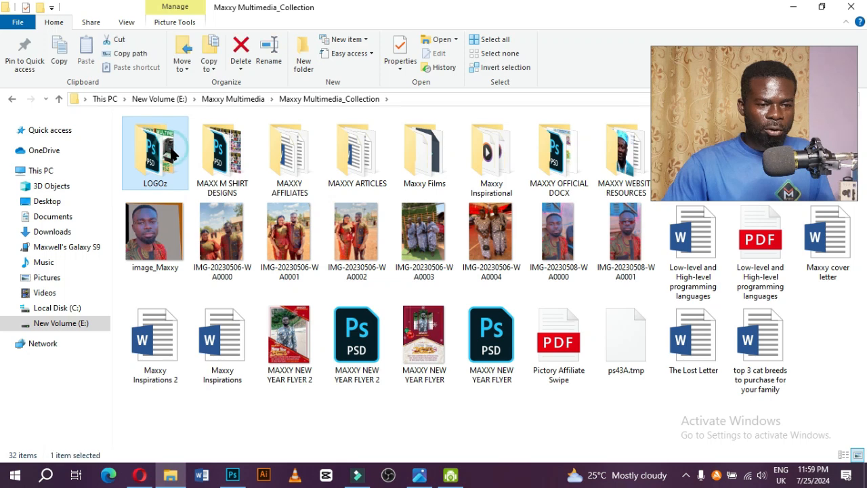
Place the Maxxy Multimedia_websiteLogo 2 image into the Happy Friday document in Photoshop at 100% scale
double_click(493, 163)
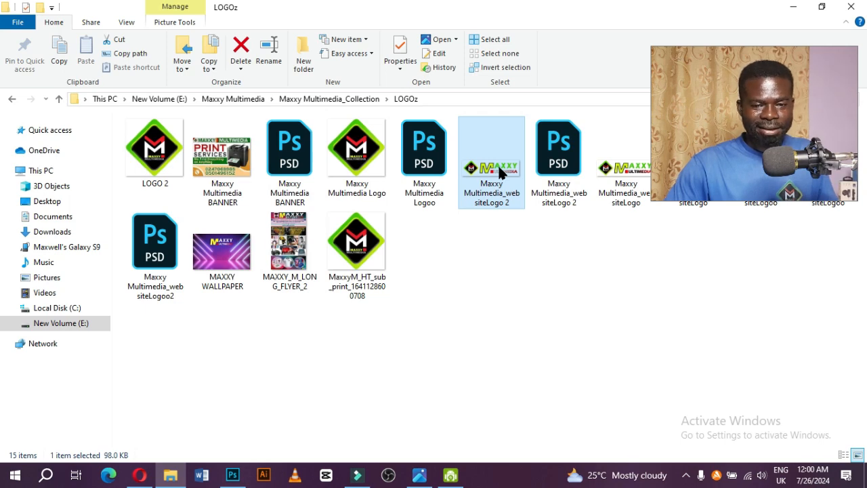
drag(498, 164, 181, 151)
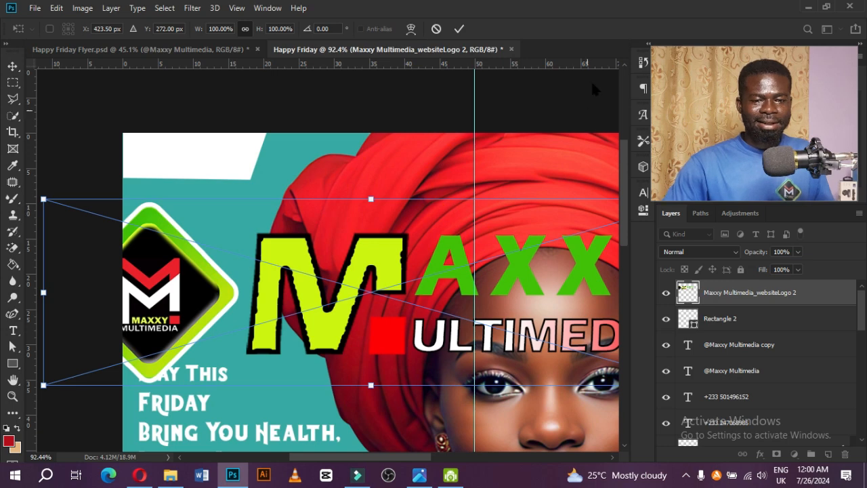
key(Return)
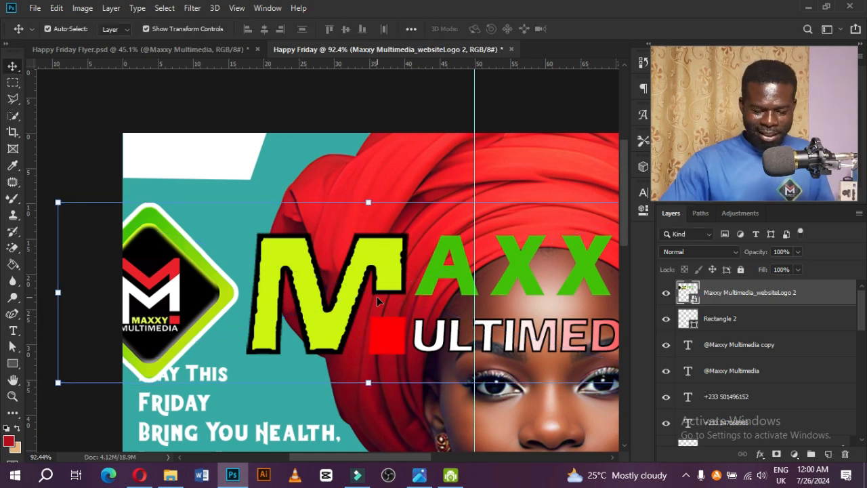
Scale the Maxxy Multimedia logo down proportionally and position it inside the white slanted corner panel
scroll(378, 301, down, 4)
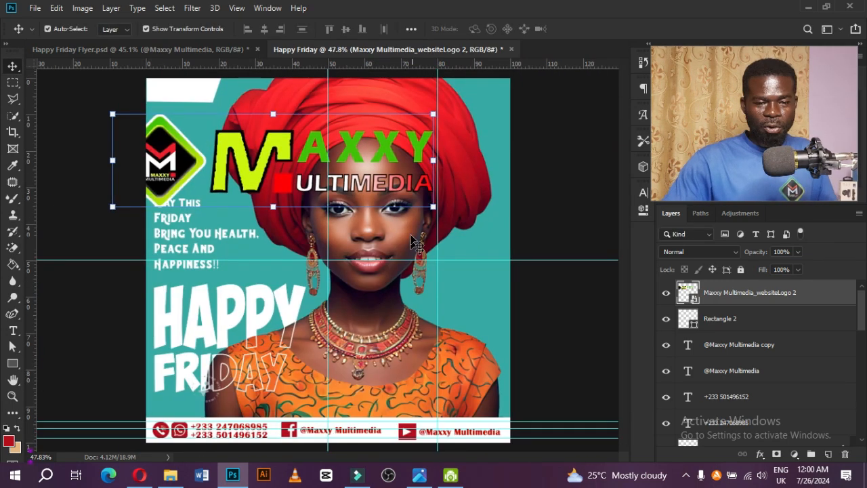
key(ctrl+t)
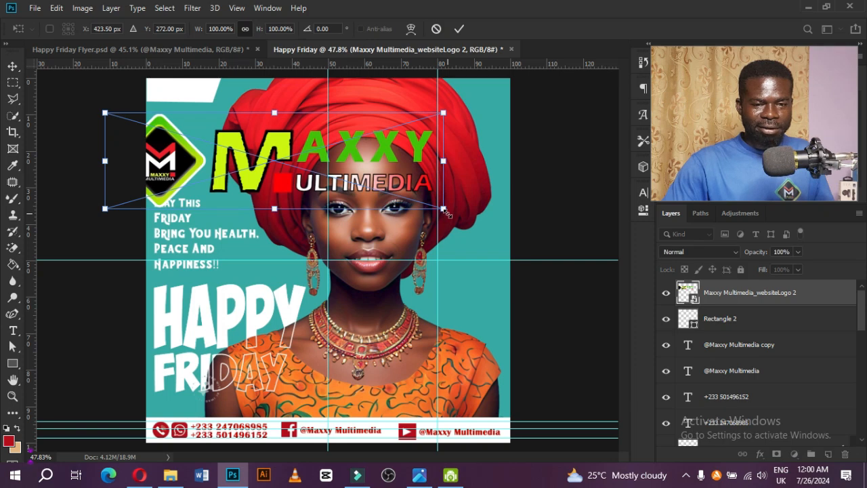
drag(444, 210, 205, 101)
key(Return)
scroll(244, 198, up, 5)
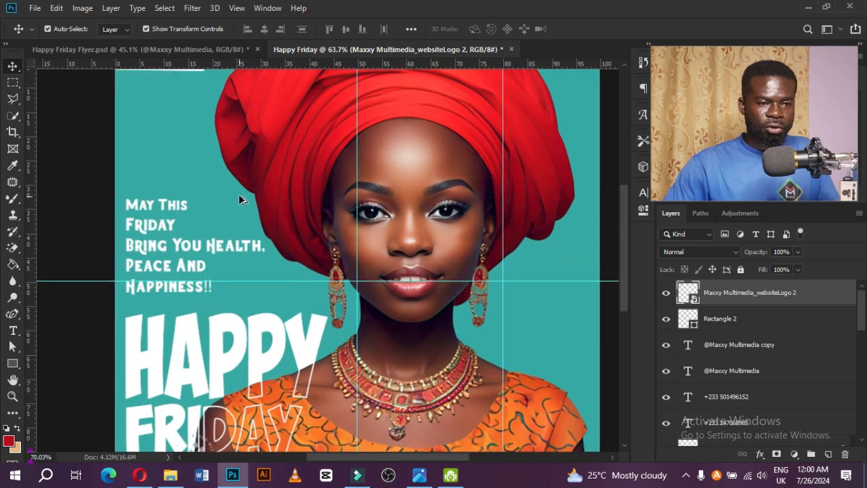
scroll(242, 195, up, 4)
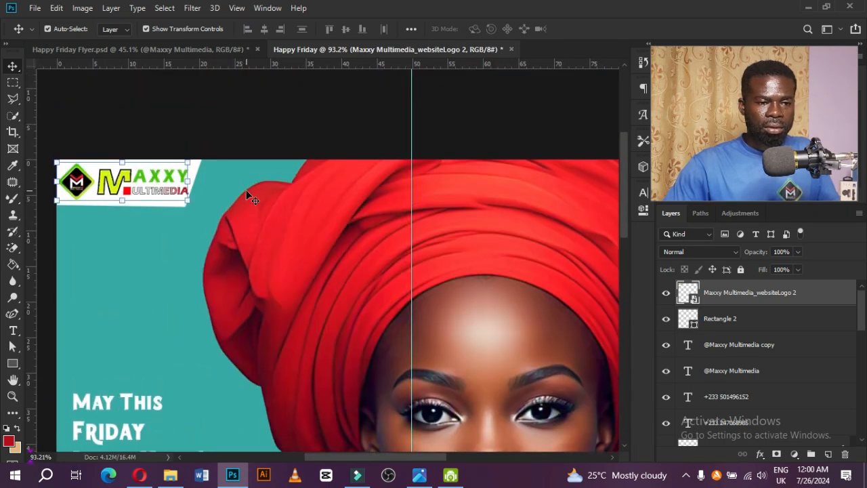
drag(376, 458, 353, 457)
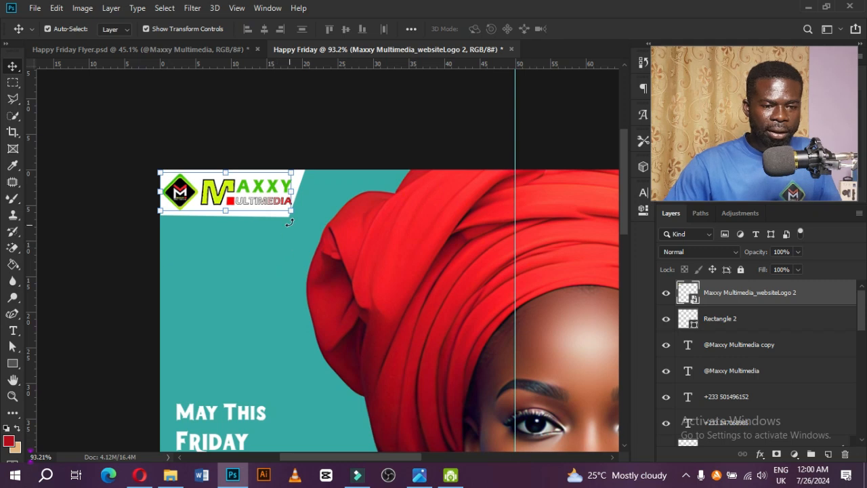
drag(290, 207, 294, 212)
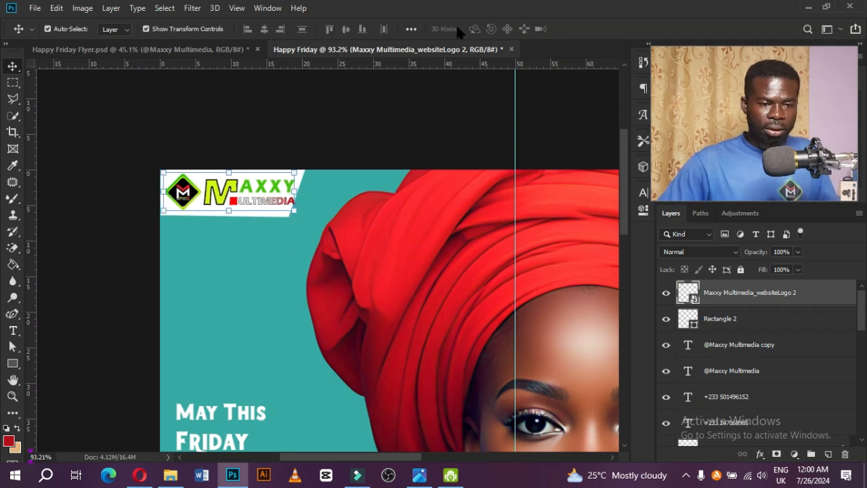
click(174, 131)
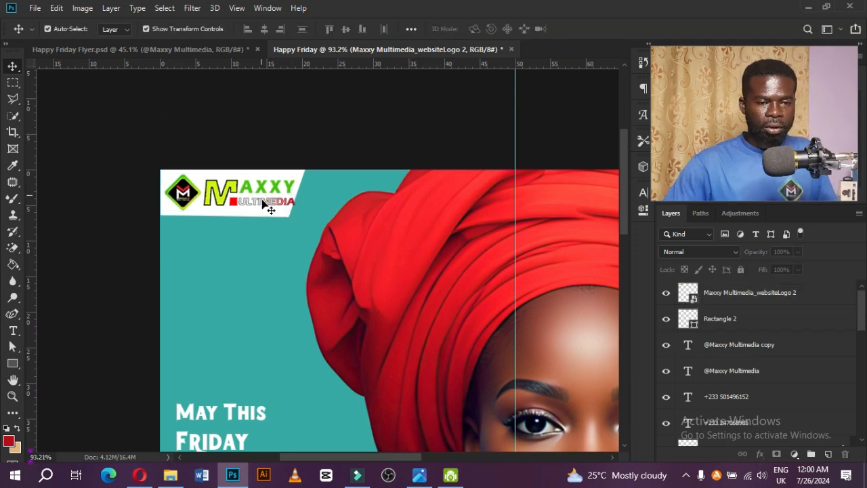
Widen the white corner panel to about 110.6% and nudge the logo slightly toward the panel's center
click(273, 217)
drag(310, 195, 323, 195)
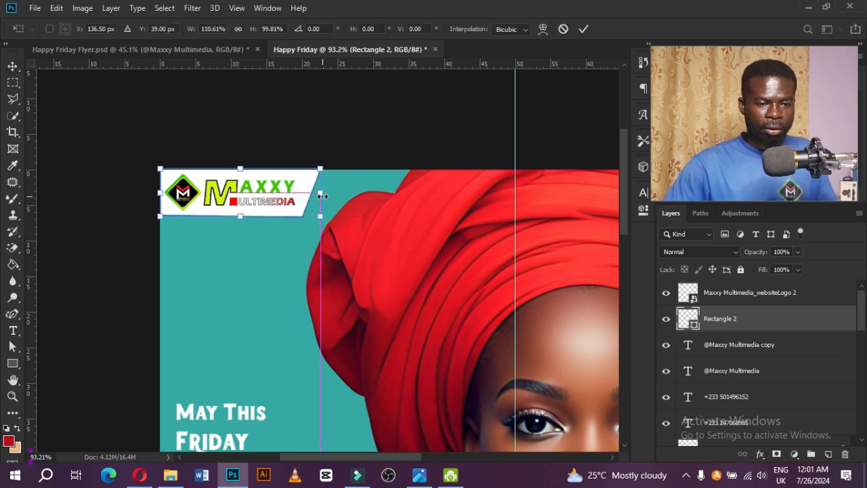
key(Return)
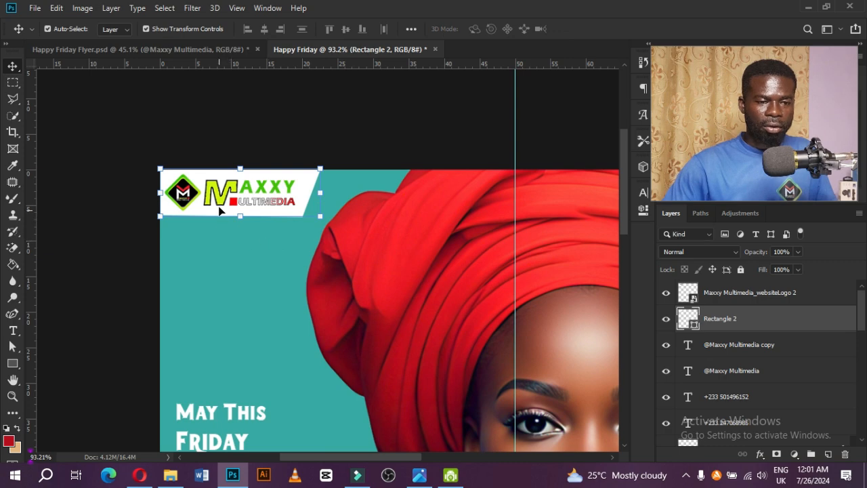
drag(226, 196, 228, 194)
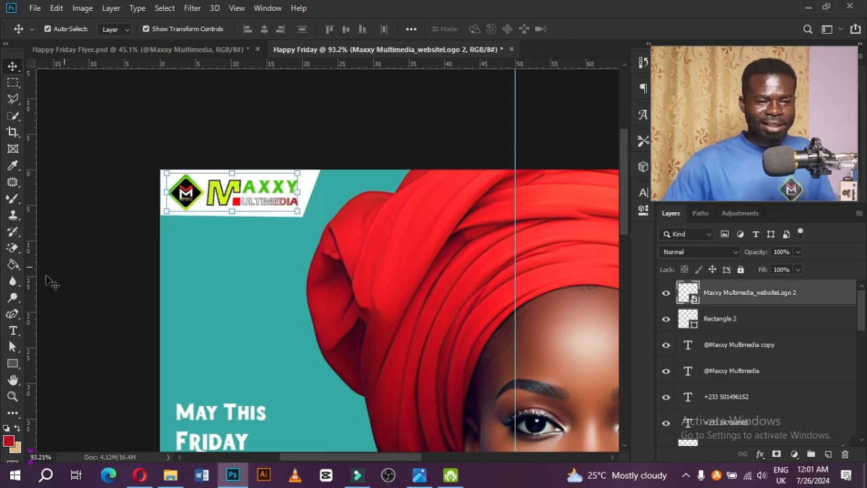
click(78, 245)
scroll(285, 284, down, 5)
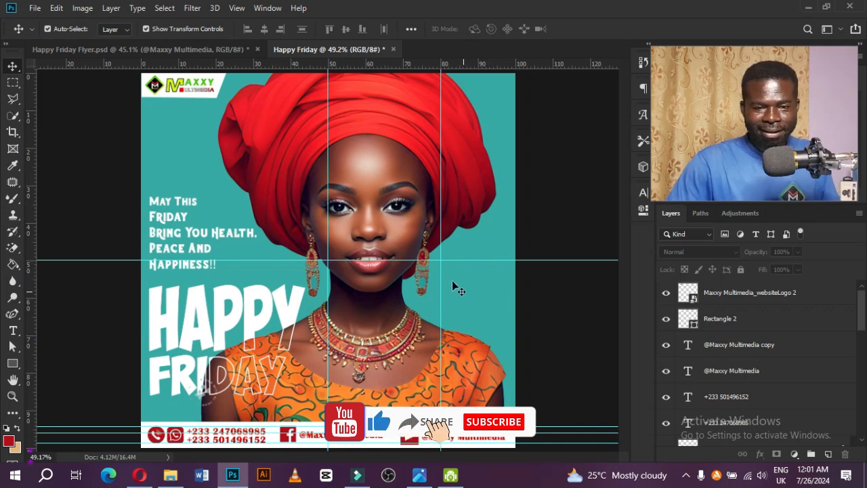
Check the dot pattern in Happy Friday Flyer.psd, and draw a white circle about 22 px wide beside the right-hand earring in Happy Friday
click(151, 51)
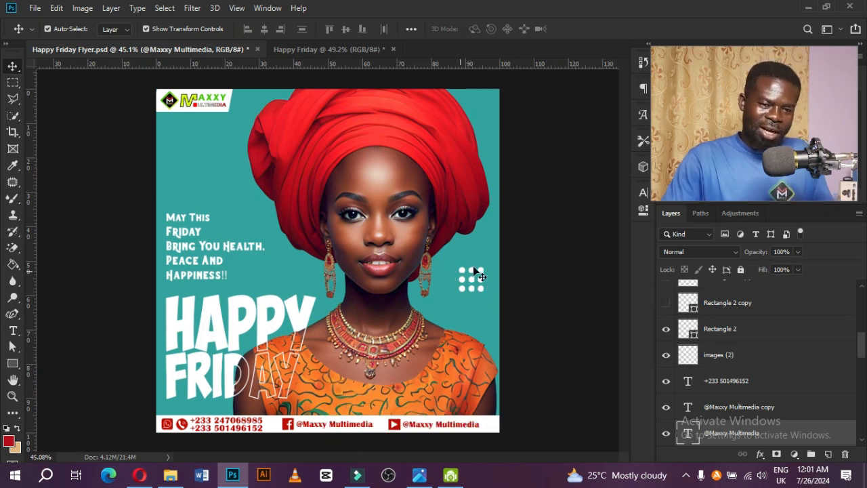
click(12, 364)
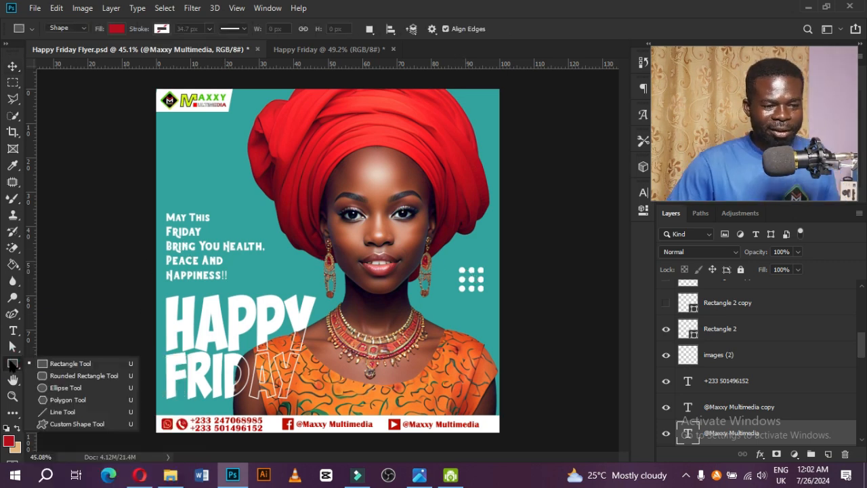
click(84, 388)
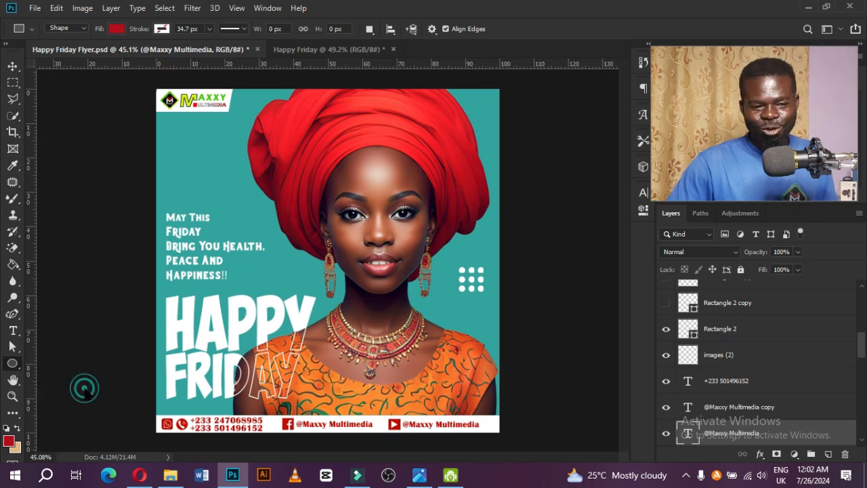
click(330, 50)
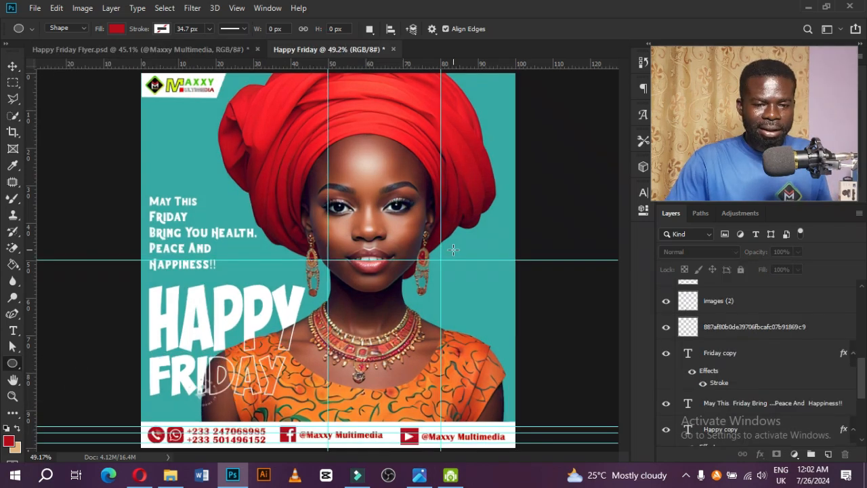
click(116, 29)
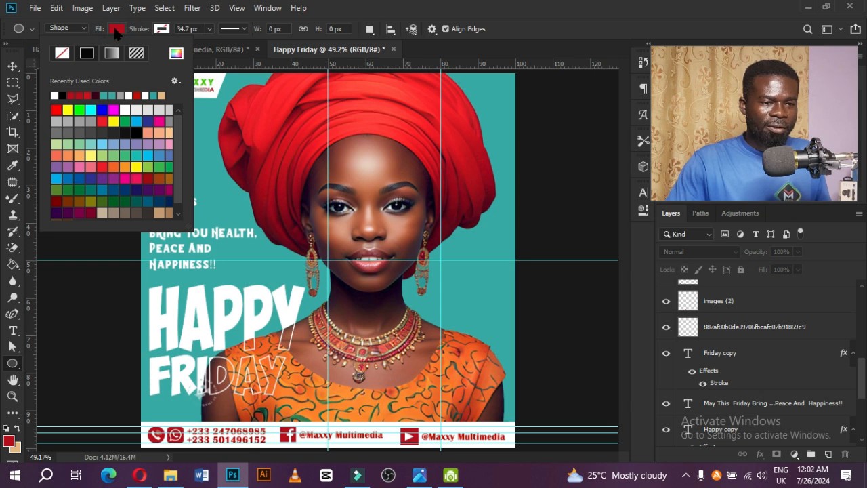
click(454, 256)
drag(453, 254, 459, 255)
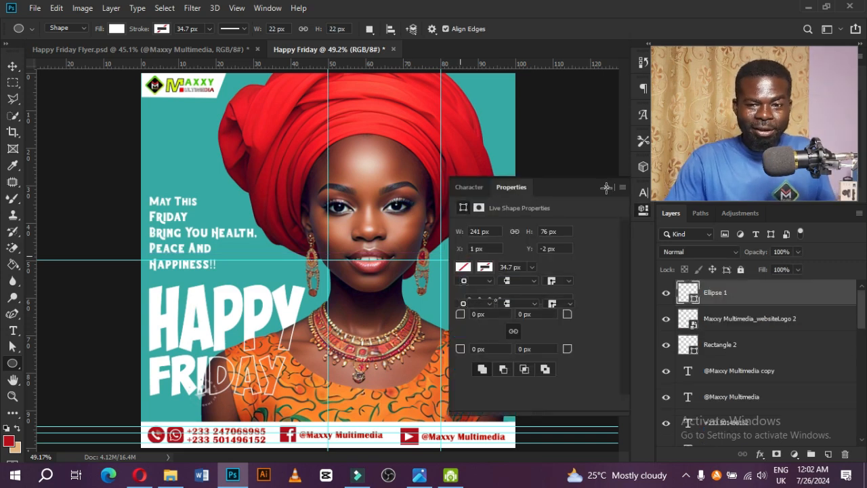
click(606, 187)
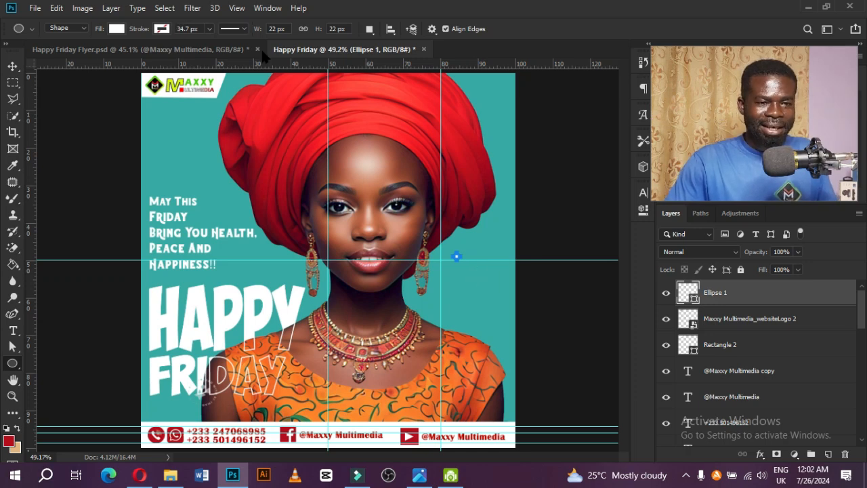
scroll(472, 253, up, 6)
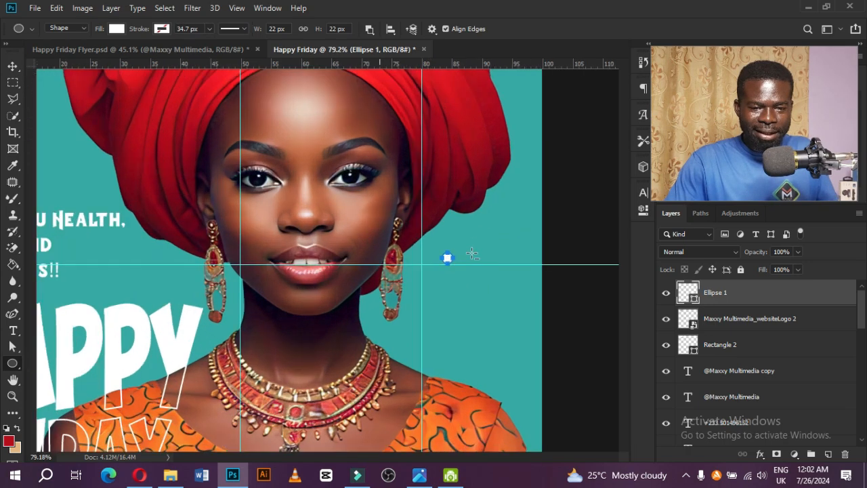
key(ctrl+0)
key(v)
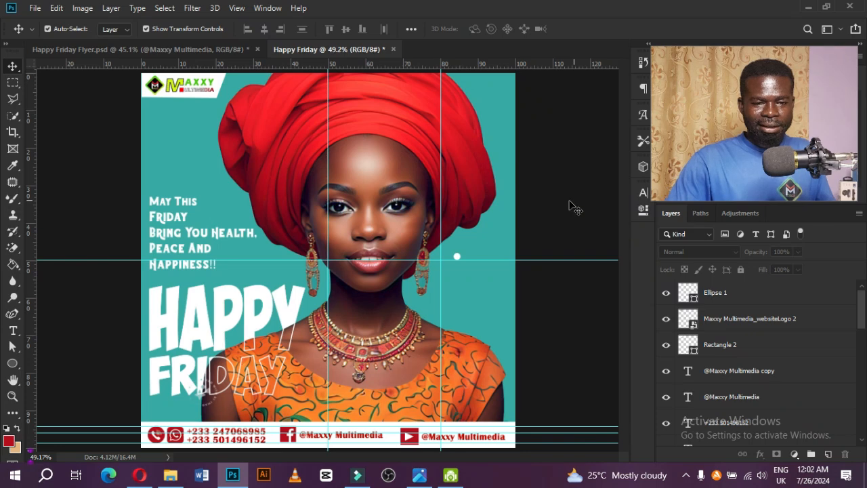
Duplicate the white dot, shift the copy horizontally to sit just right of the original, and hide the guides
key(ctrl+j)
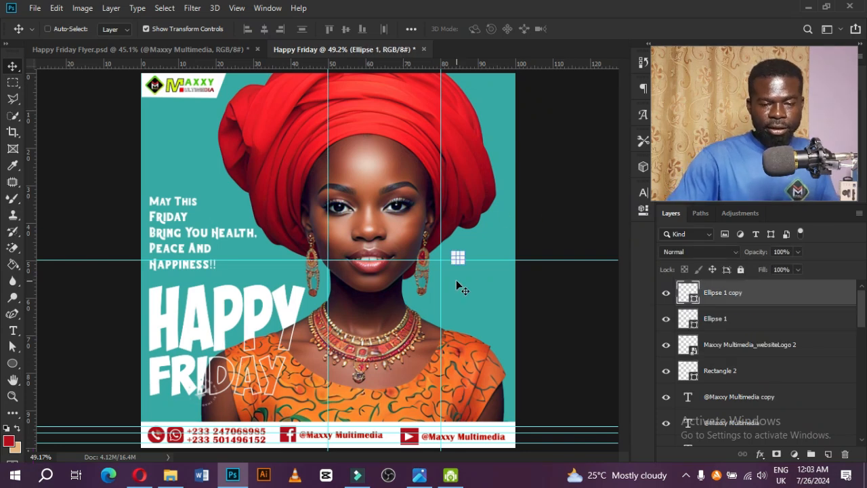
key(shift+Right)
key(shift+Right)
key(shift+Right)
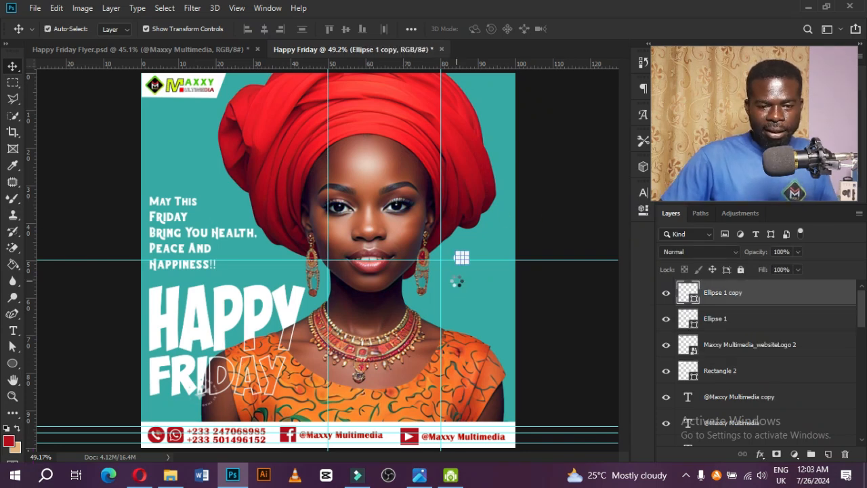
key(shift+Right)
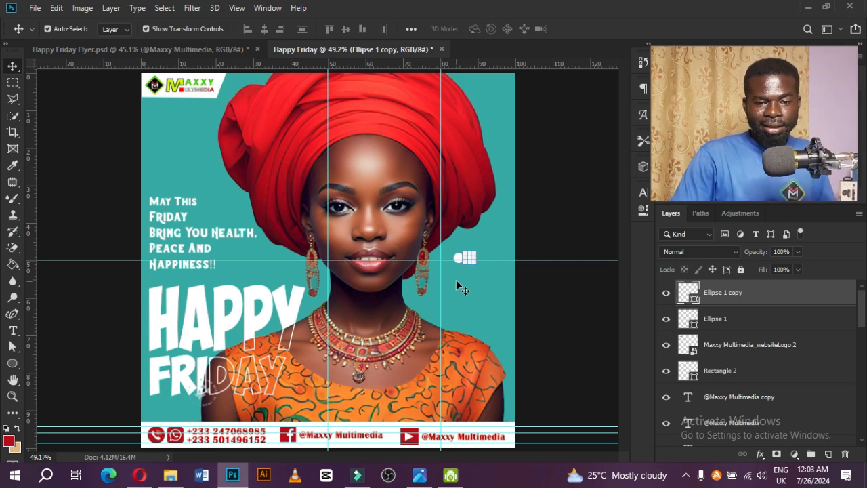
key(ctrl)
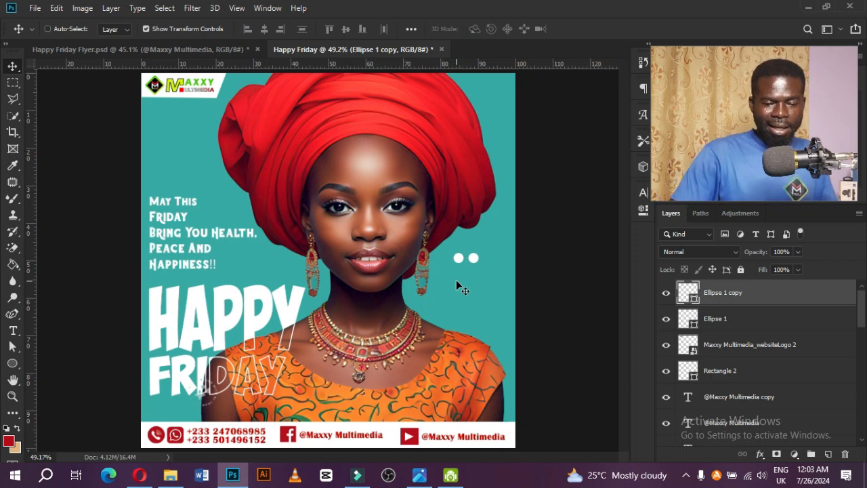
Duplicate the second dot and shift the copy right to complete an evenly spaced row of three dots
key(ctrl+j)
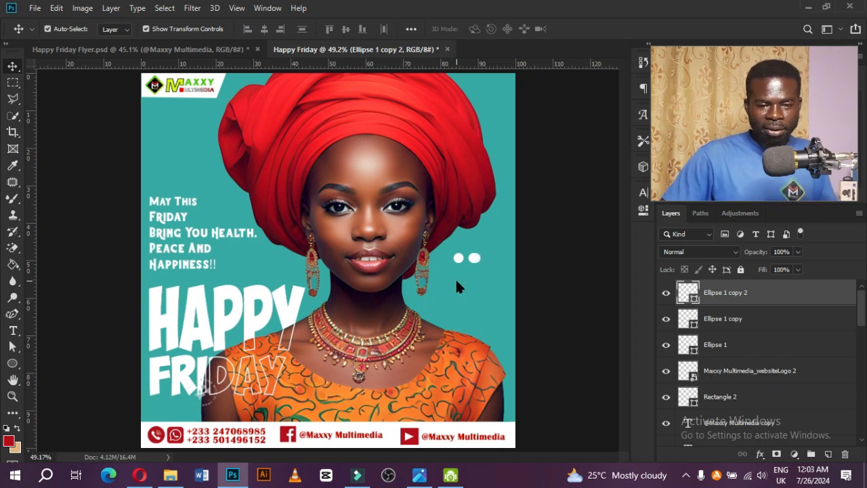
key(shift+Right)
key(shift+Right)
key(shift+Right)
key(shift+Right)
key(Right)
key(Right)
key(Right)
key(Right)
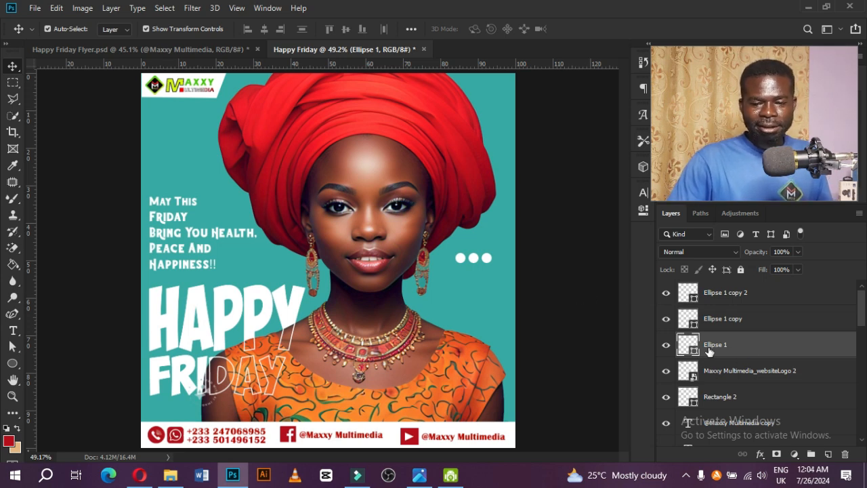
Duplicate the row of three dots and move the copies straight down to form a second row
shift+click(716, 296)
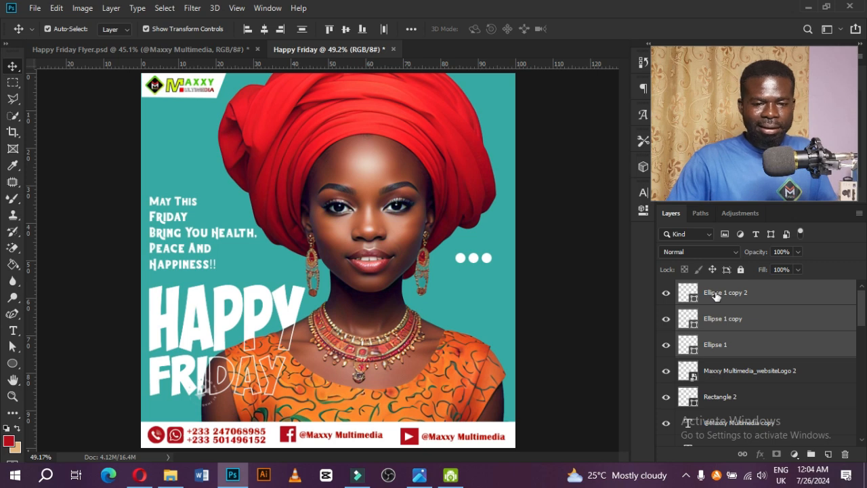
key(ctrl+j)
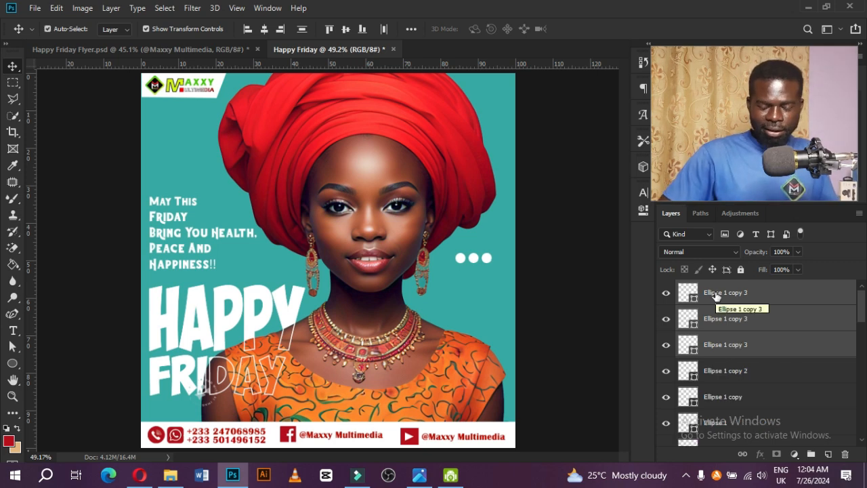
key(shift+Down)
key(shift+Down)
key(shift+Down)
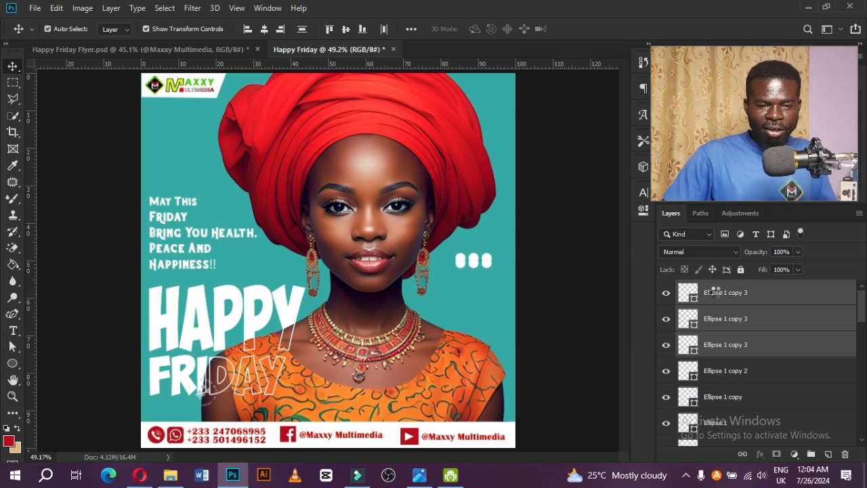
key(shift+Down)
key(shift+Down)
key(shift+Down)
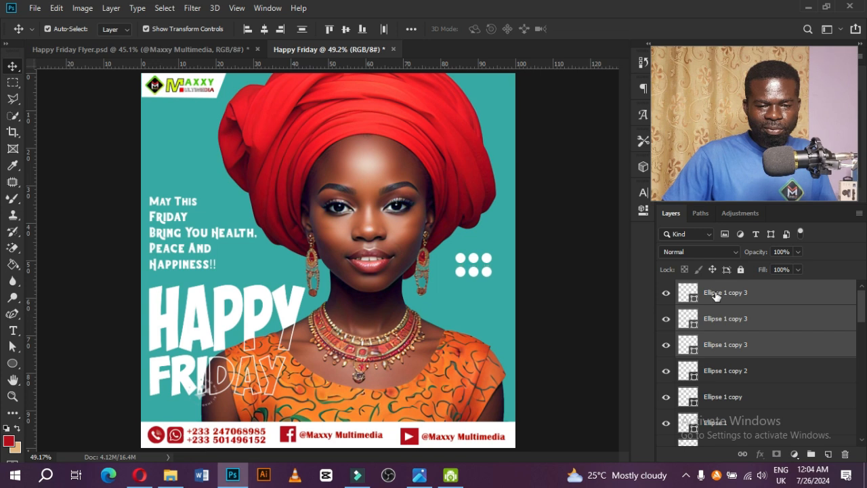
key(Up)
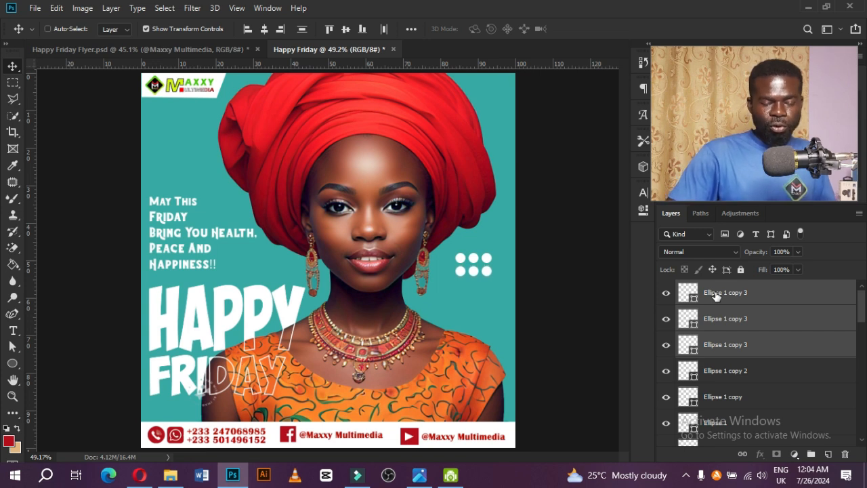
Duplicate the second row of dots and move it down as a third row, completing a 3 by 3 grid
key(alt+shift+Down)
key(shift+Down)
key(shift+Down)
key(Down)
key(Down)
key(Down)
key(Down)
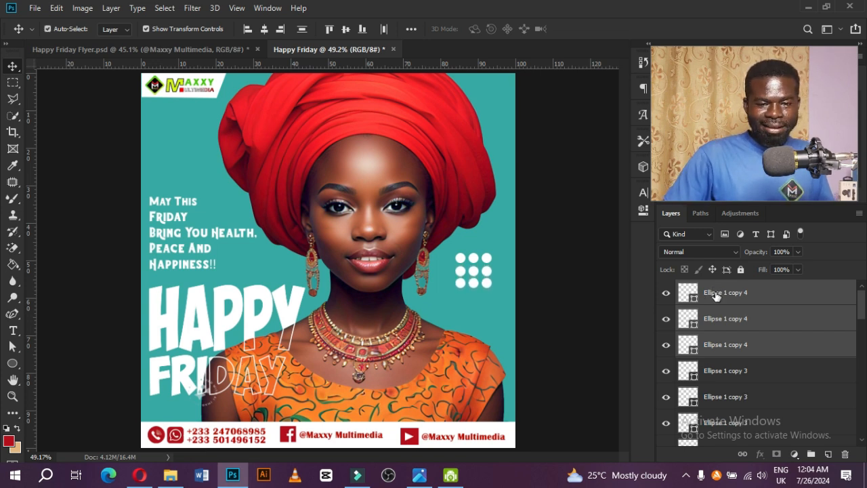
key(Up)
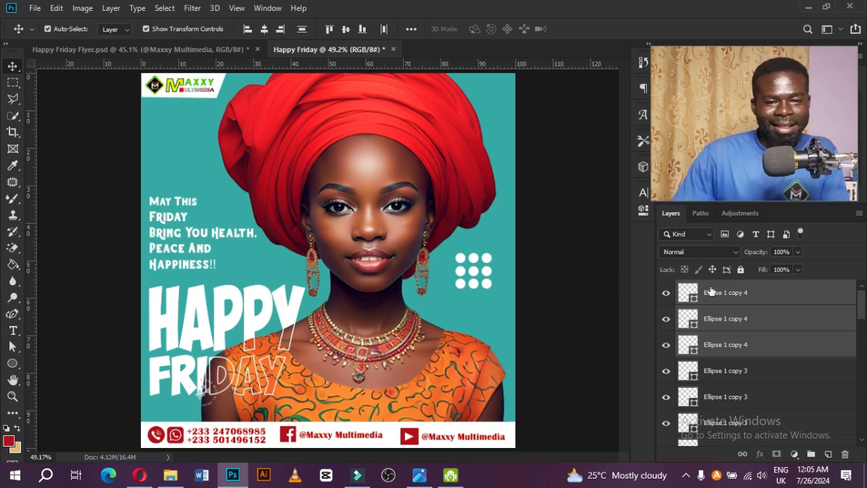
Save the flyer as a layered Photoshop file named Happy Friday Flyer 2 in the Happy Friday folder
click(35, 9)
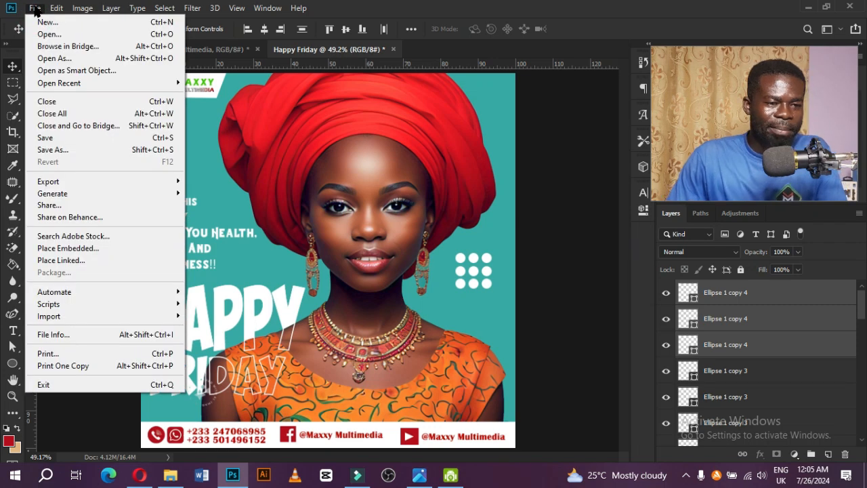
click(61, 149)
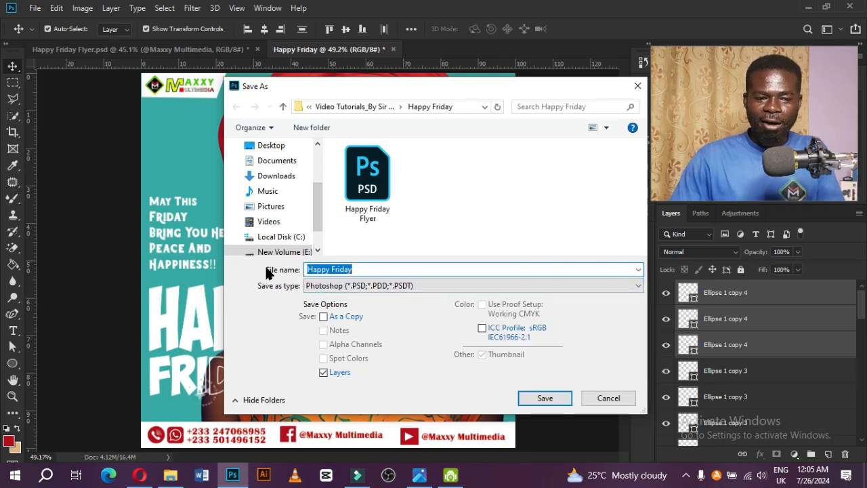
click(370, 265)
click(369, 195)
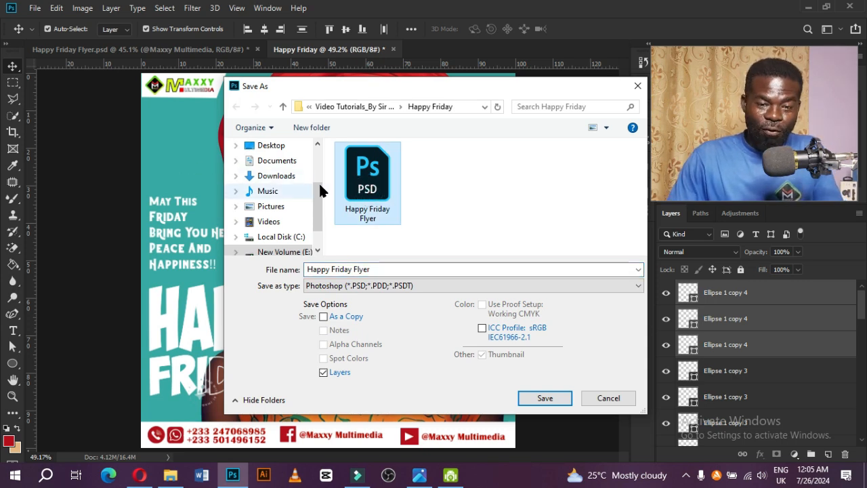
double_click(382, 269)
click(383, 270)
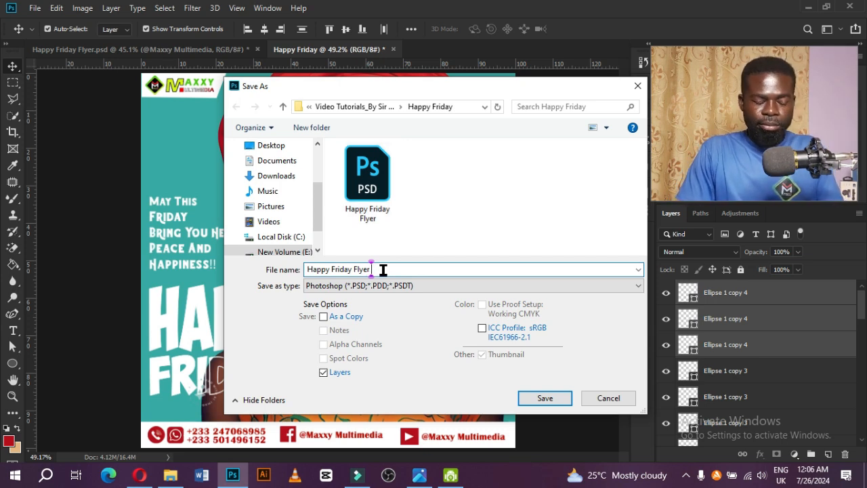
text(2)
click(522, 398)
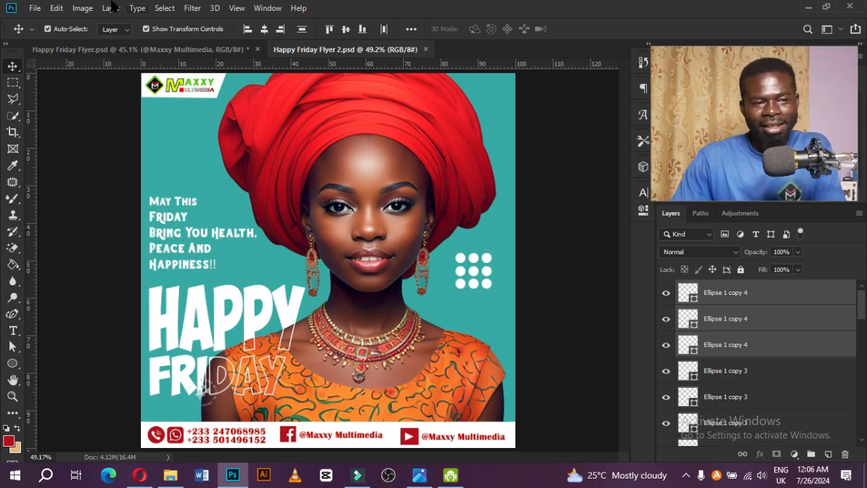
Save a JPEG copy named Happy Friday Flyer 2 at quality 8 (High) with the Baseline ("Standard") format, and deselect the dot layers
click(35, 10)
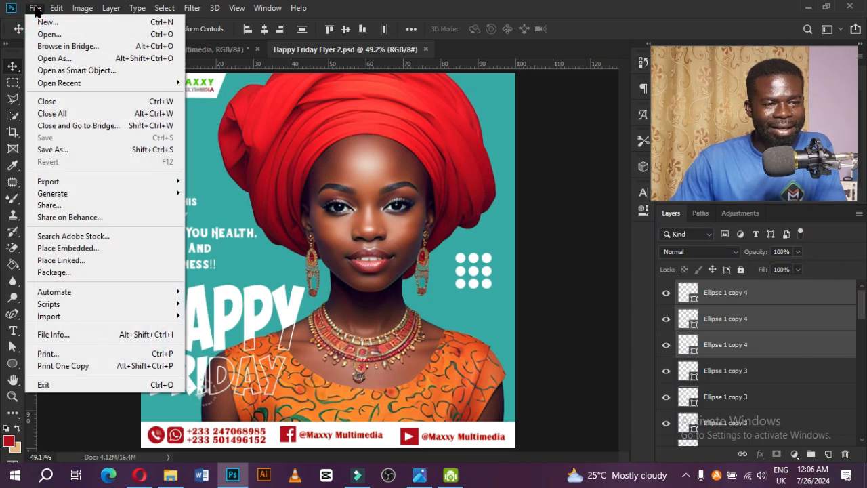
click(72, 148)
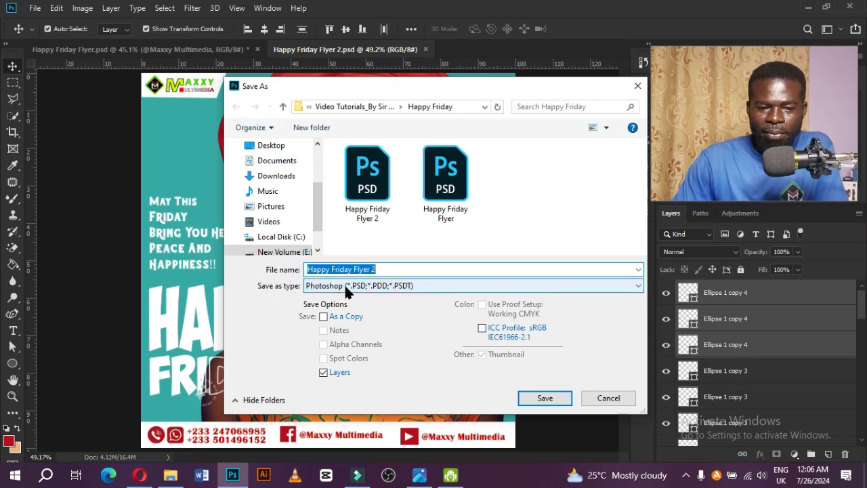
click(365, 284)
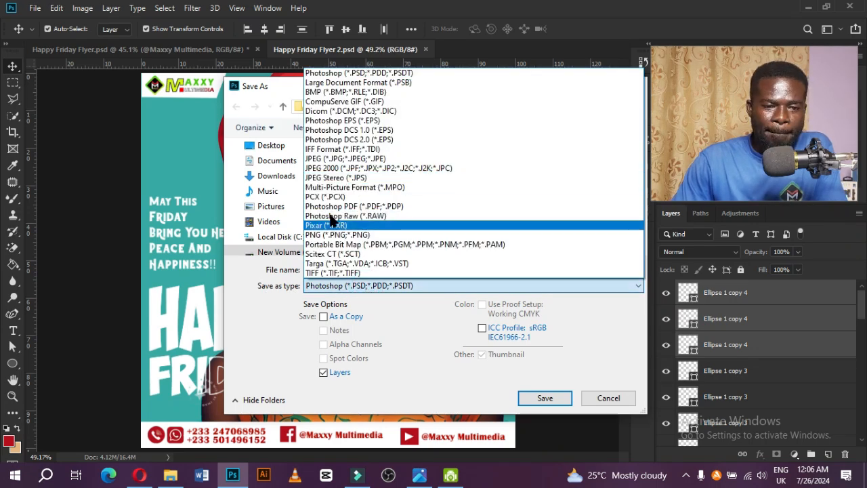
click(328, 159)
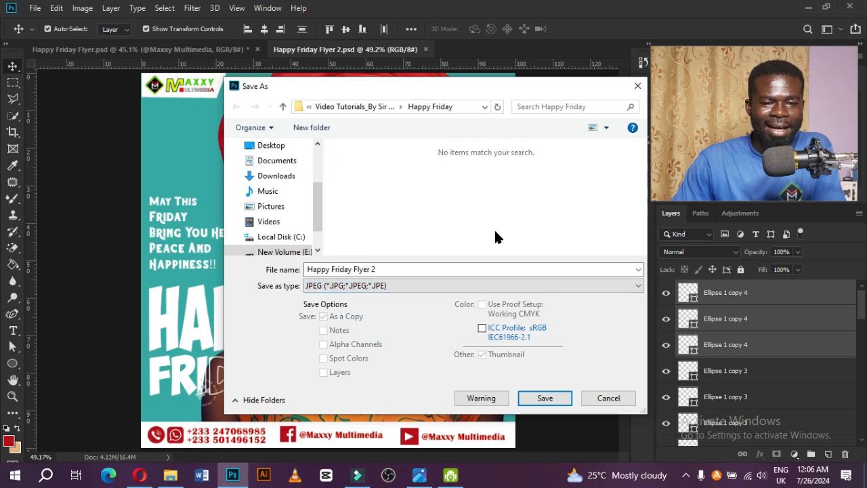
click(545, 399)
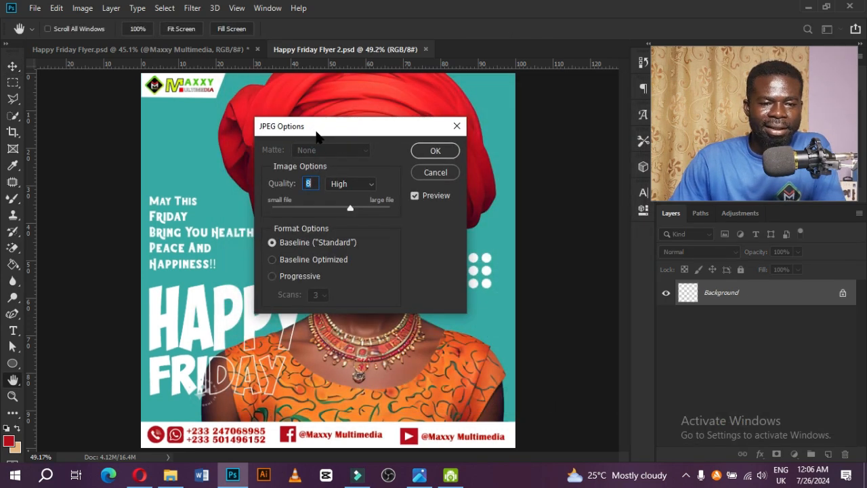
click(448, 150)
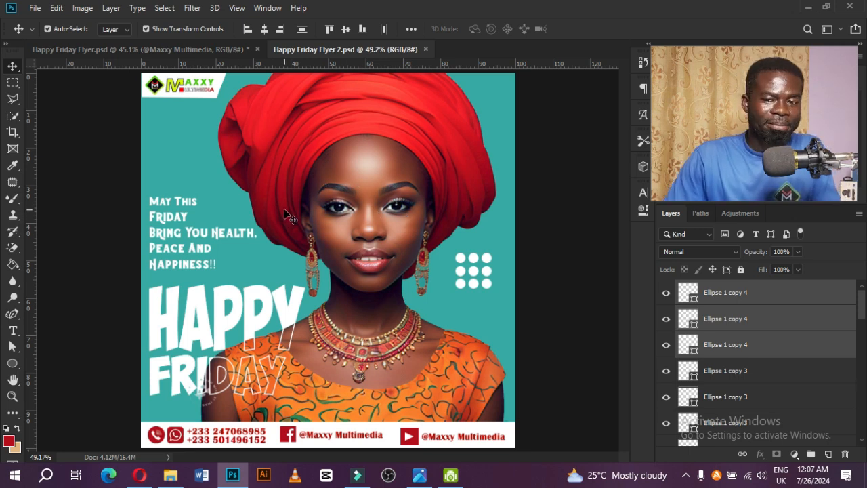
click(300, 223)
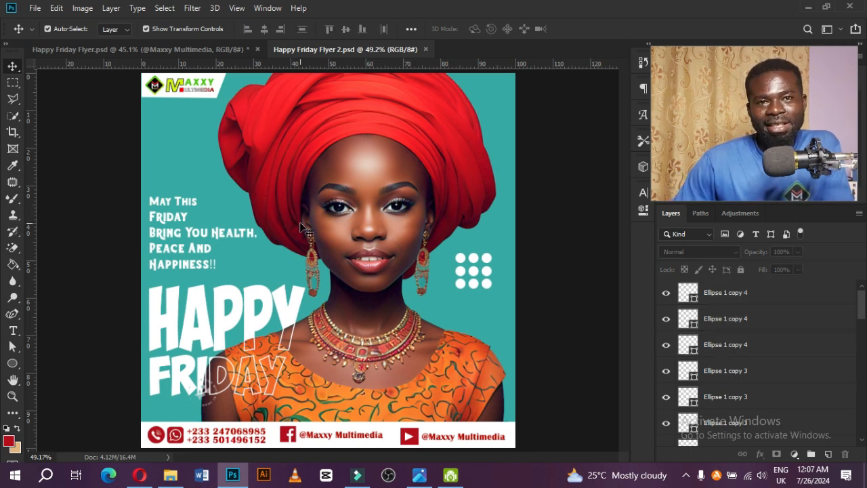